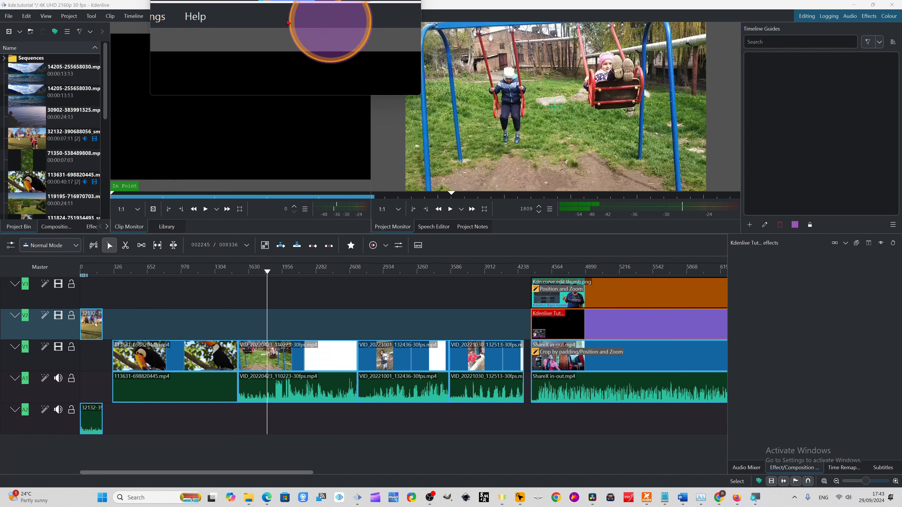
Create a title clip and add the text "Kdenlive Tutorial" in the lower part of the frame
{"action": "left_click", "coordinate": [67, 15]}
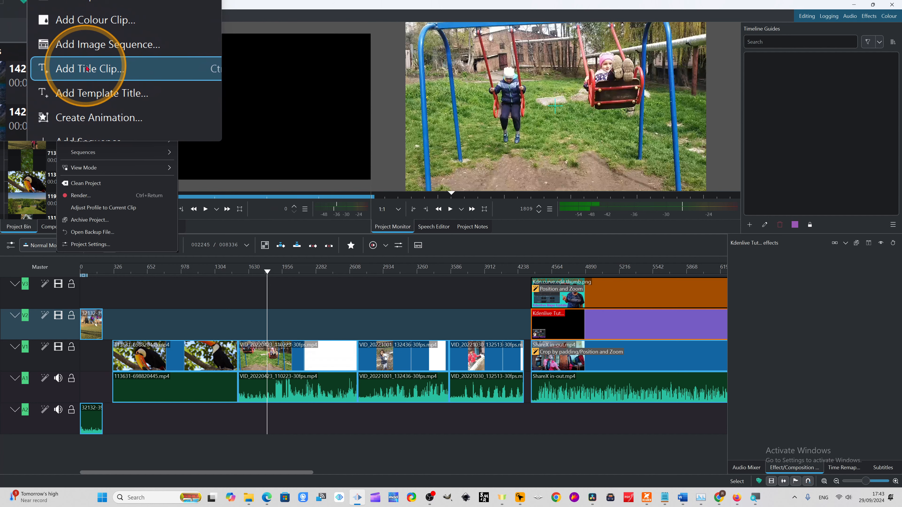
{"action": "left_click", "coordinate": [86, 68]}
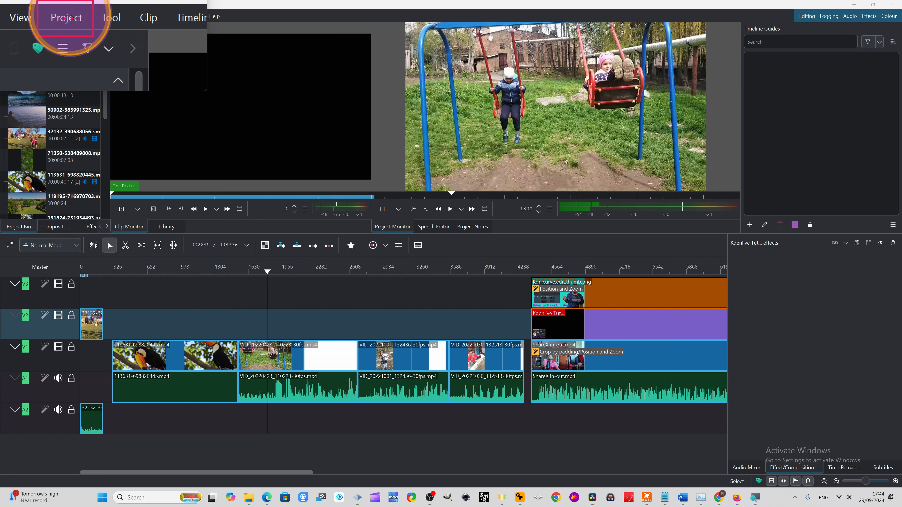
{"action": "left_click", "coordinate": [71, 18]}
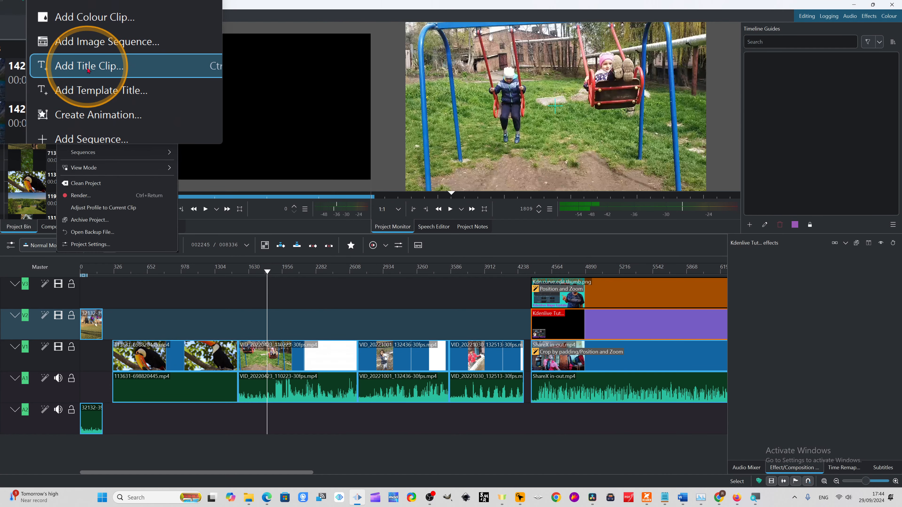
{"action": "left_click", "coordinate": [87, 67]}
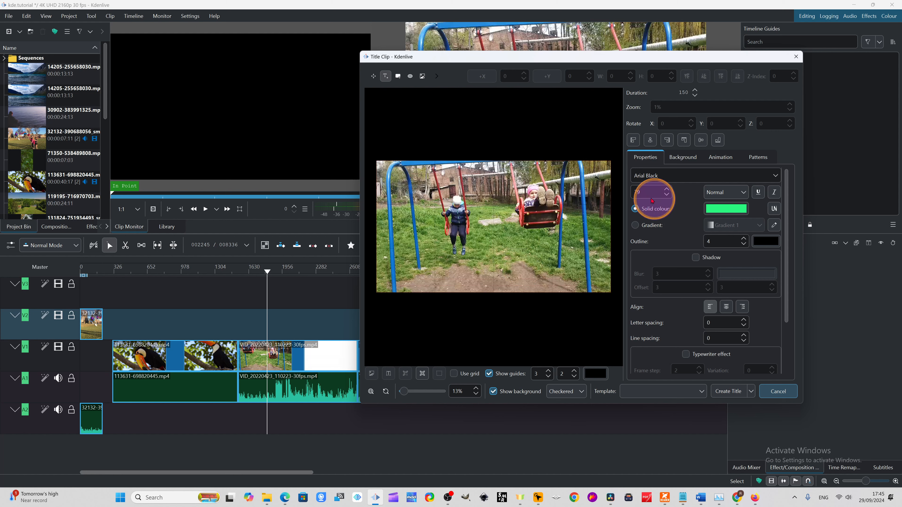
{"action": "left_click", "coordinate": [399, 265]}
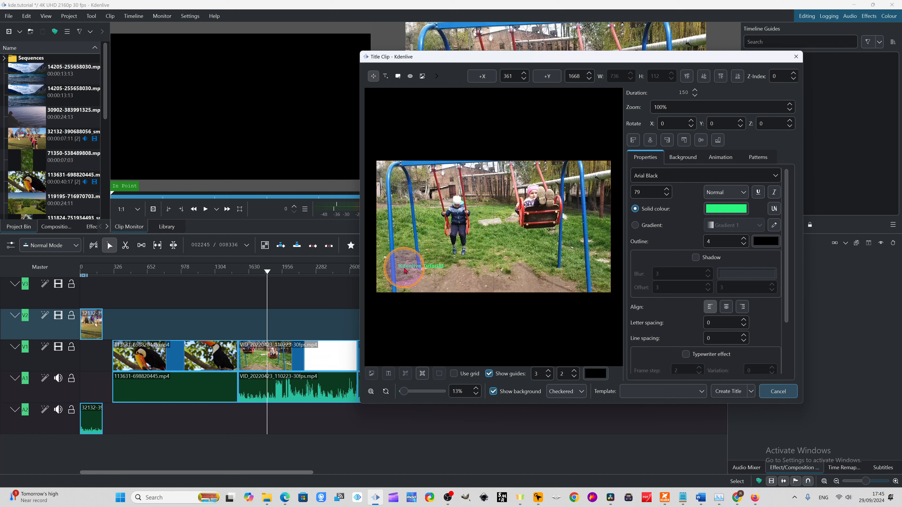
Enlarge the title text by setting its zoom to 300%
{"action": "double_click", "coordinate": [664, 107]}
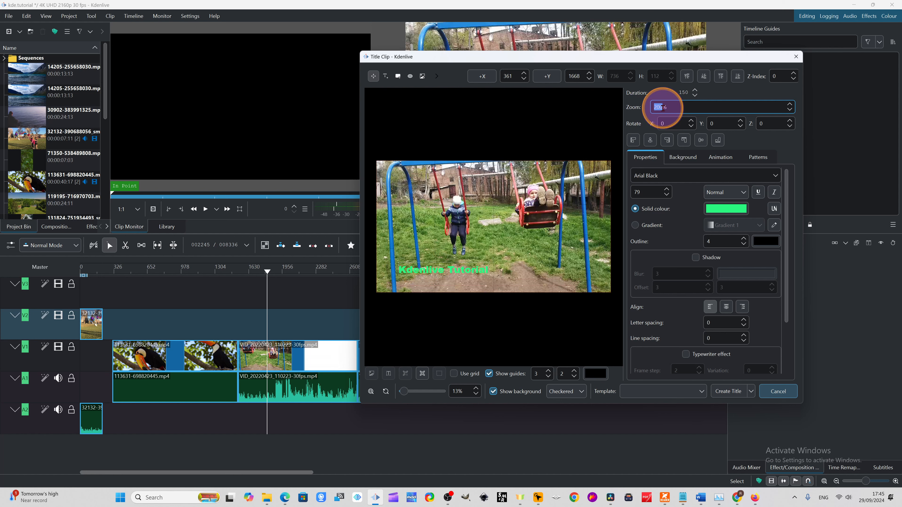
{"action": "left_click", "coordinate": [789, 109]}
{"action": "left_click", "coordinate": [788, 109]}
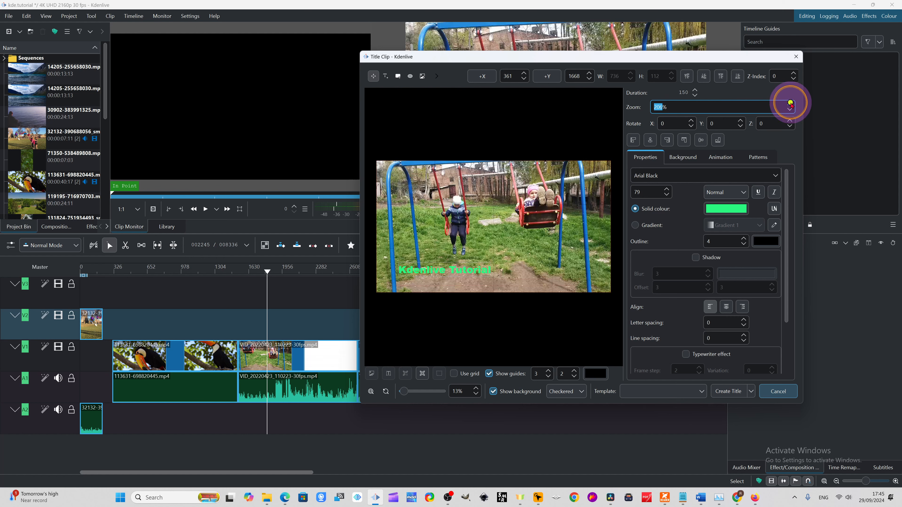
{"action": "left_click", "coordinate": [789, 104]}
{"action": "left_click", "coordinate": [790, 103]}
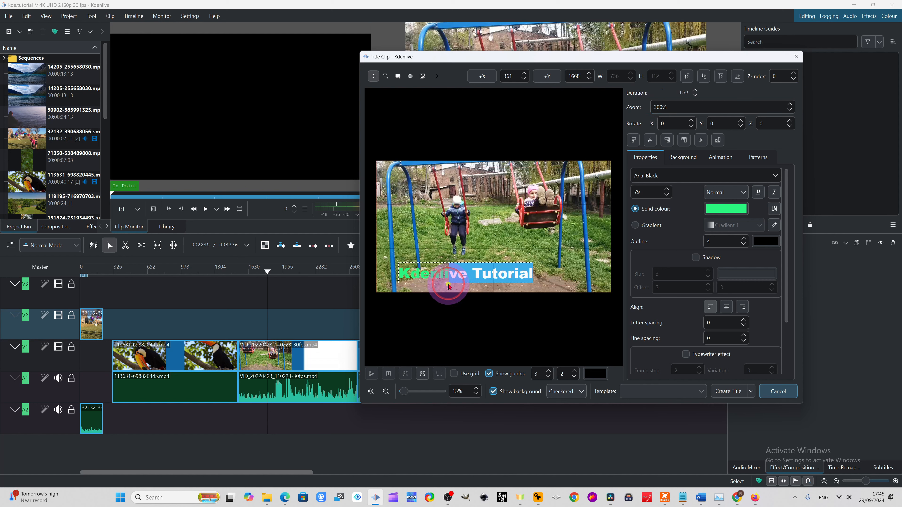
Invert the title's X axis and place the text low in the frame, at about X 2870, Y 1760
{"action": "left_click", "coordinate": [428, 237]}
{"action": "left_click_drag", "start_coordinate": [436, 276], "coordinate": [421, 161]}
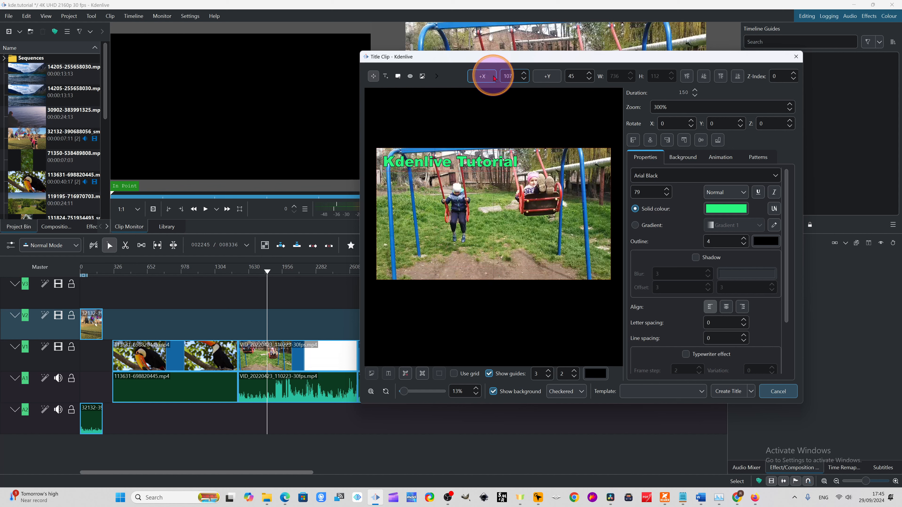
{"action": "left_click", "coordinate": [478, 77]}
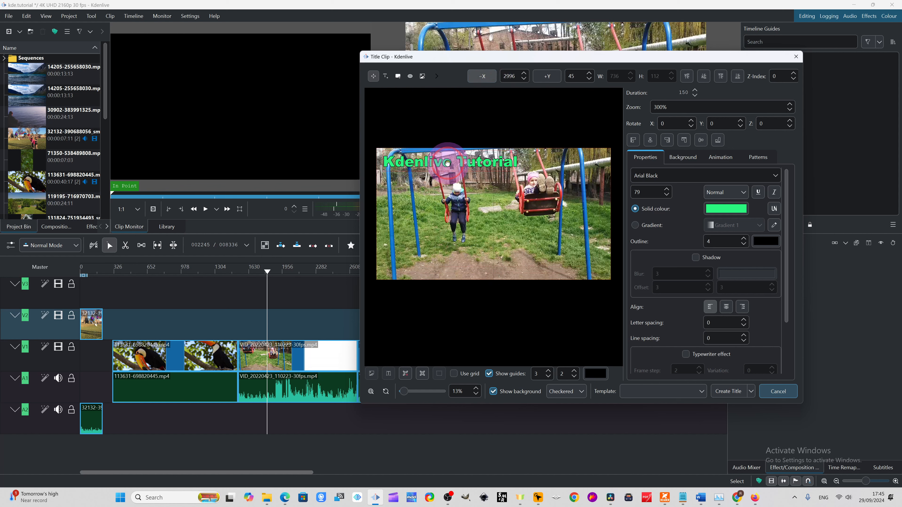
{"action": "left_click_drag", "start_coordinate": [448, 163], "coordinate": [445, 268]}
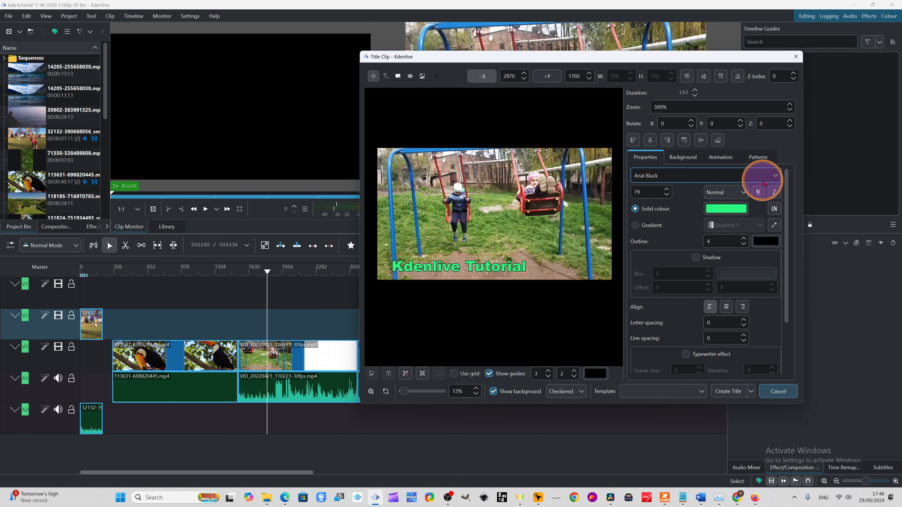
Try the Alfa Slab One and Arial fonts on the title, and return it to Arial Black
{"action": "left_click", "coordinate": [771, 176]}
{"action": "left_click", "coordinate": [773, 179]}
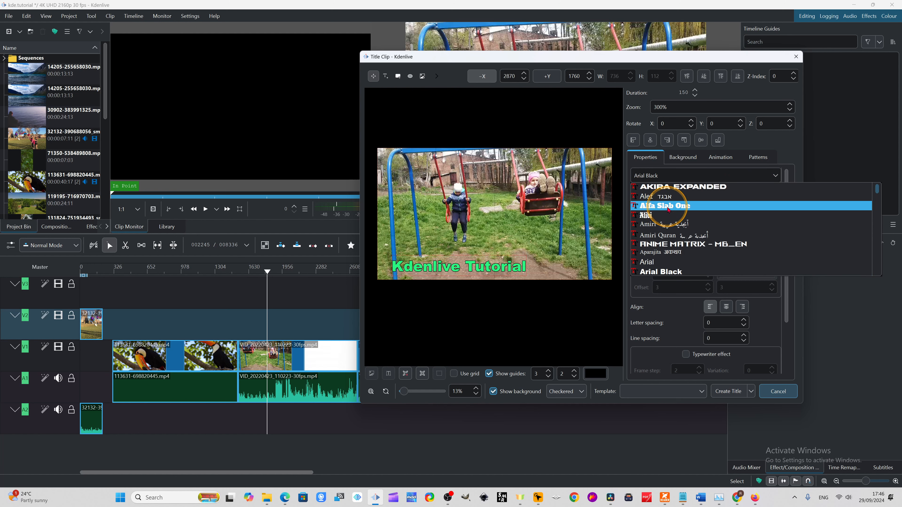
{"action": "left_click", "coordinate": [674, 206]}
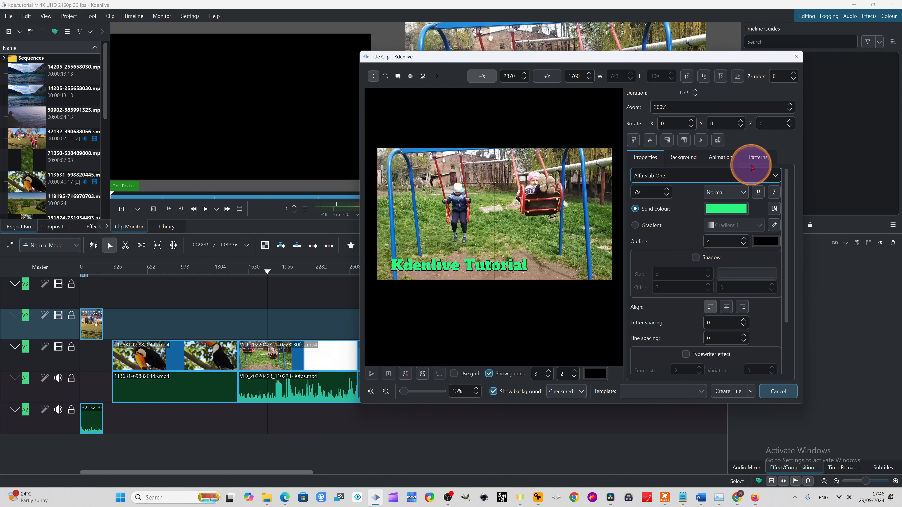
{"action": "left_click", "coordinate": [775, 176]}
{"action": "left_click", "coordinate": [666, 263]}
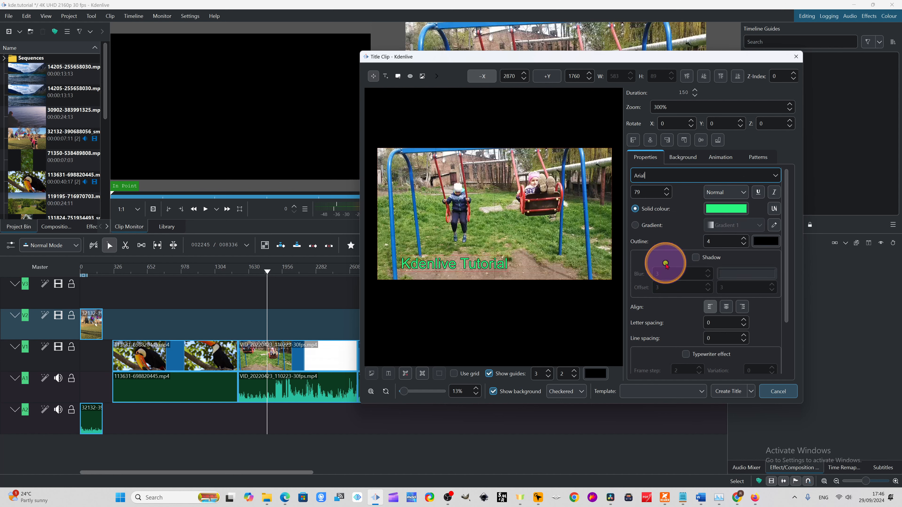
{"action": "left_click", "coordinate": [774, 175]}
{"action": "left_click", "coordinate": [677, 268]}
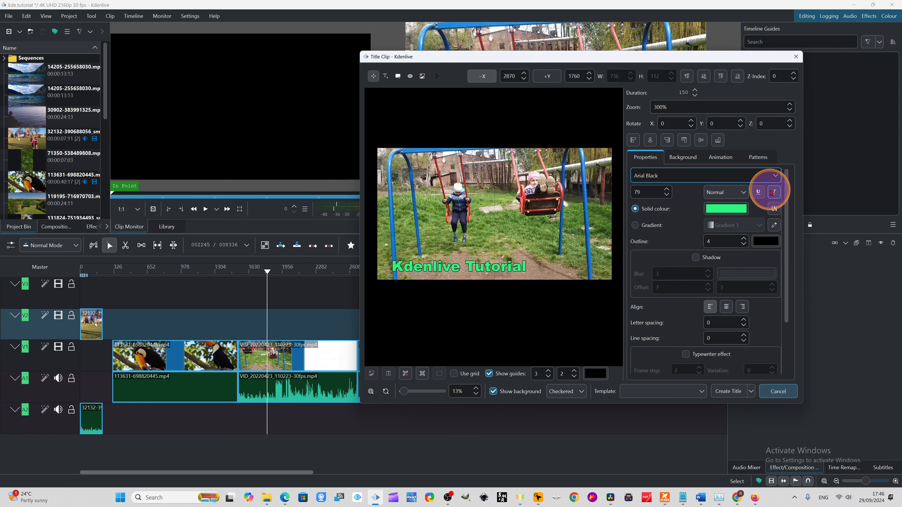
Try the Belwe Bd BT and Alfa Slab One fonts on the title, and restore Arial Black
{"action": "left_click", "coordinate": [775, 176]}
{"action": "scroll", "coordinate": [747, 224], "scroll_direction": "down", "scroll_amount": 8}
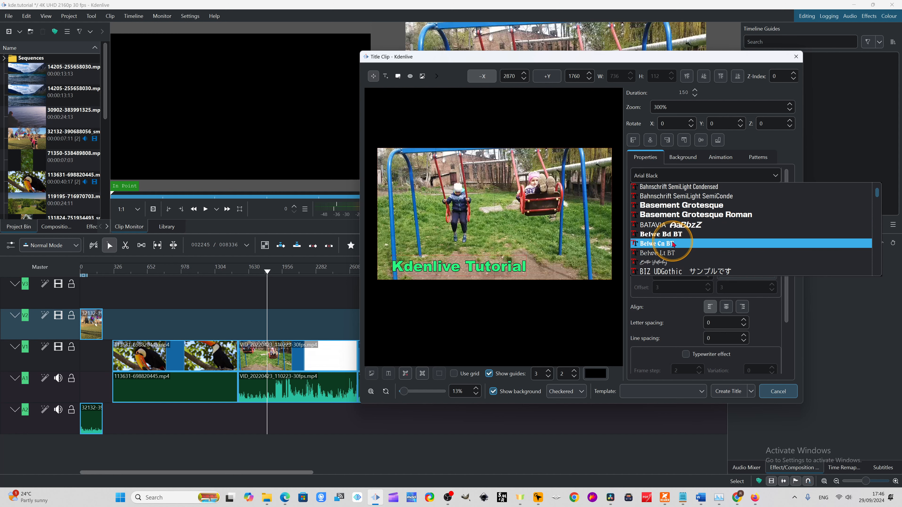
{"action": "left_click", "coordinate": [666, 235]}
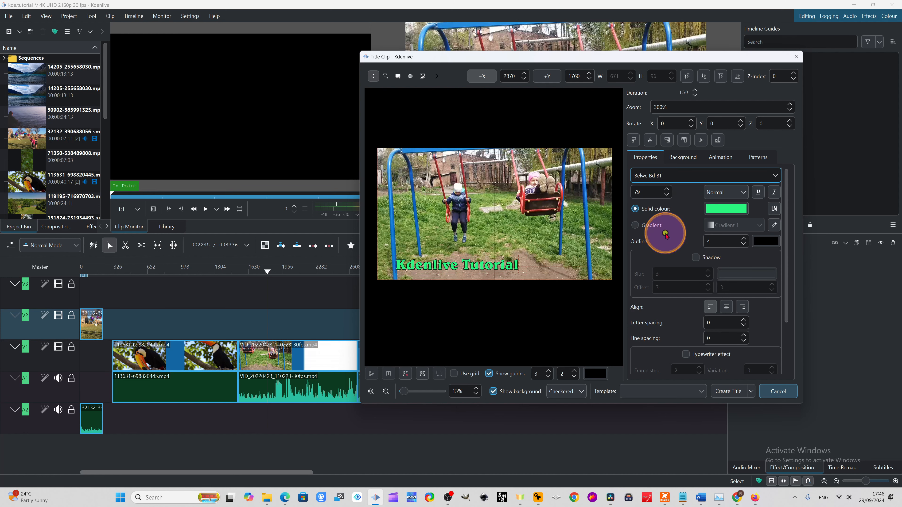
{"action": "left_click", "coordinate": [773, 174]}
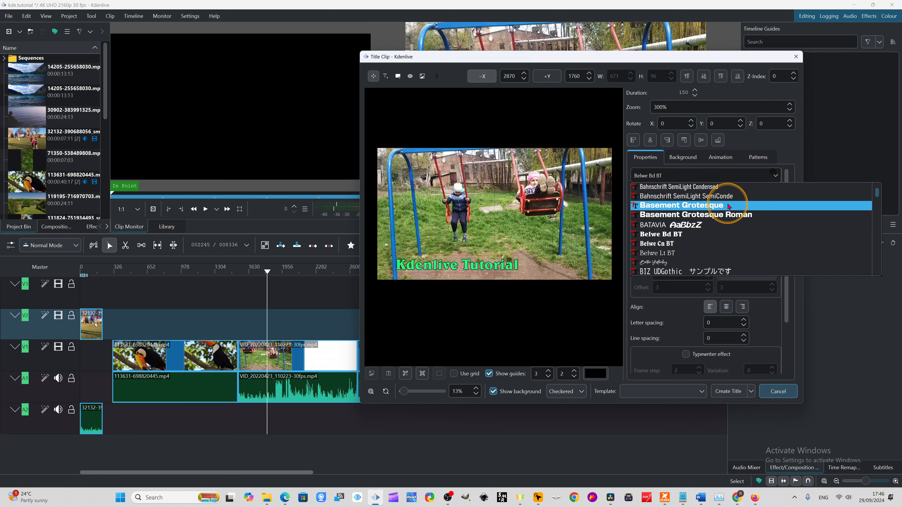
{"action": "scroll", "coordinate": [676, 223], "scroll_direction": "up", "scroll_amount": 10}
{"action": "left_click", "coordinate": [667, 224]}
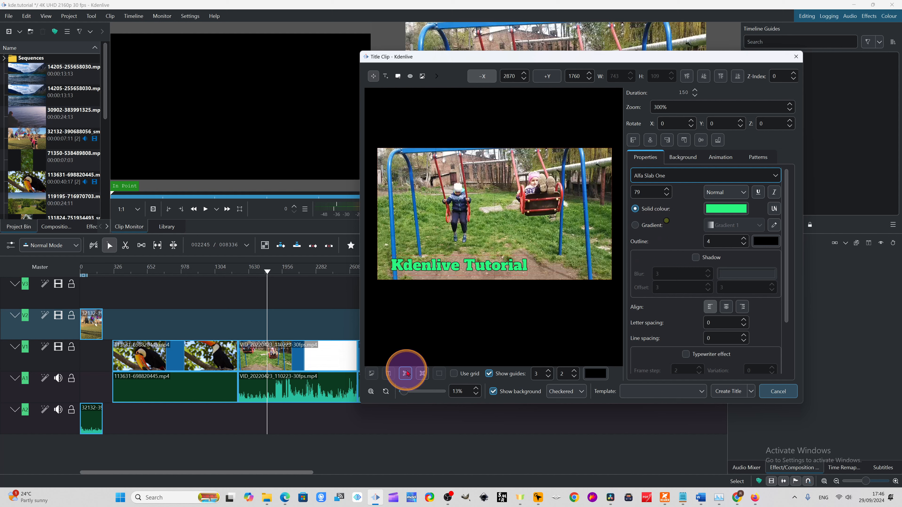
{"action": "left_click", "coordinate": [775, 175]}
{"action": "scroll", "coordinate": [666, 224], "scroll_direction": "down", "scroll_amount": 2}
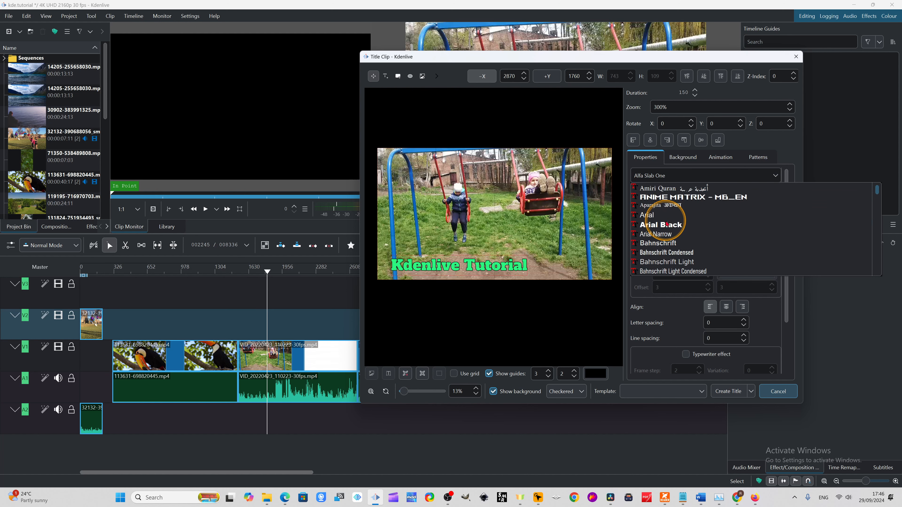
{"action": "left_click", "coordinate": [666, 224]}
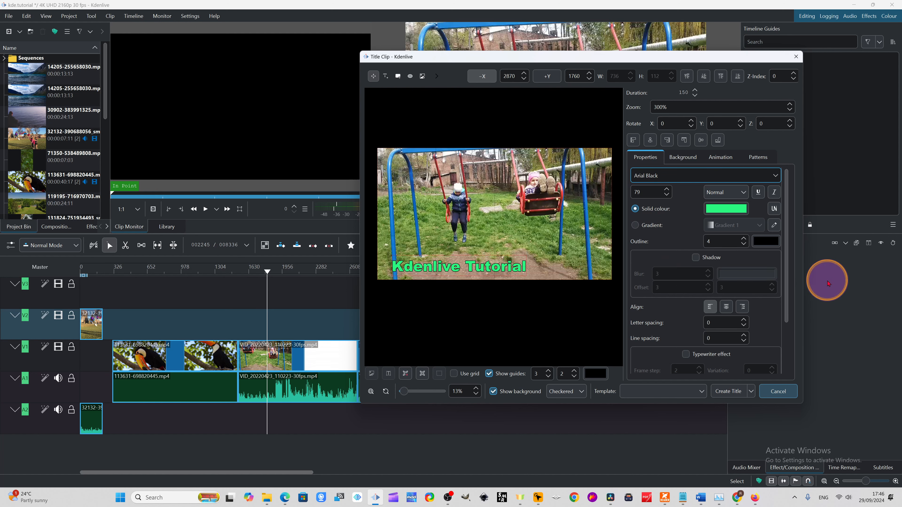
Try to change the title's outline colour to an orange hue
{"action": "left_click", "coordinate": [771, 244]}
{"action": "left_click", "coordinate": [667, 133]}
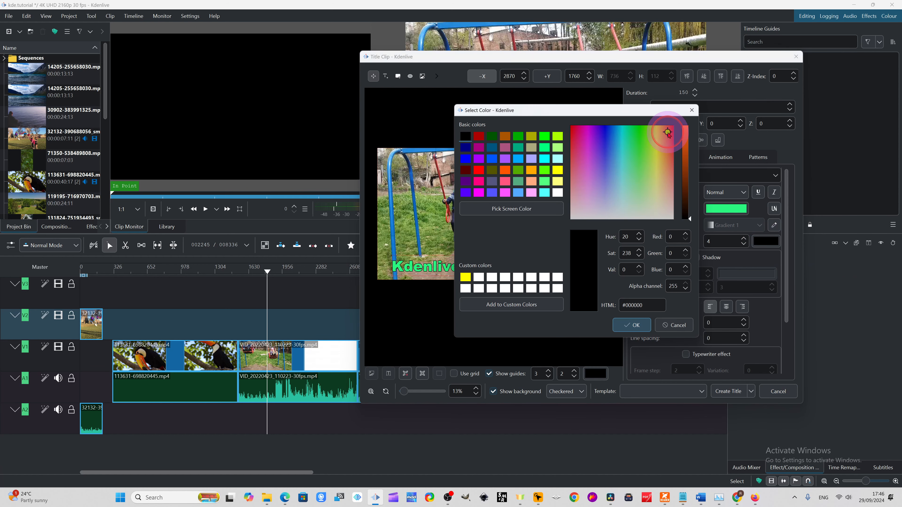
{"action": "left_click", "coordinate": [639, 323]}
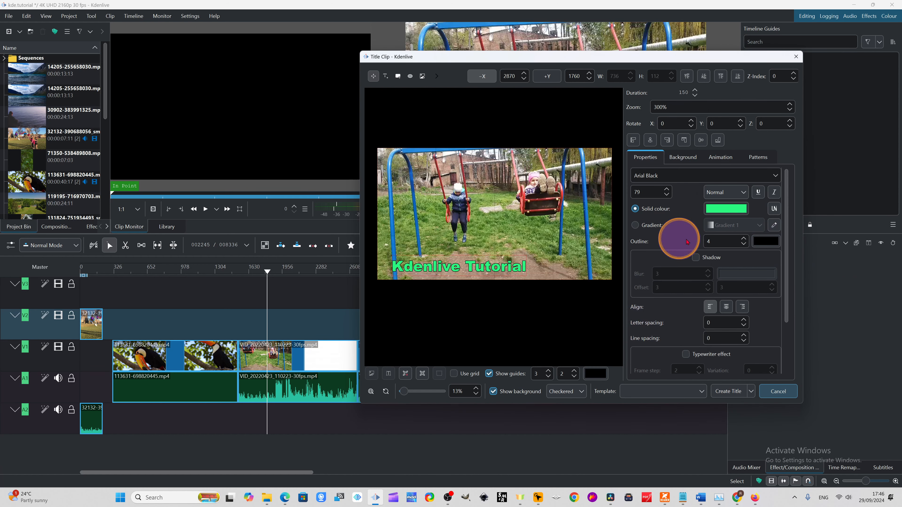
Set Colour 1 of Gradient 1 to magenta #ff20da, keep Colour 2 black, and fill the title text with the gradient
{"action": "left_click", "coordinate": [774, 225]}
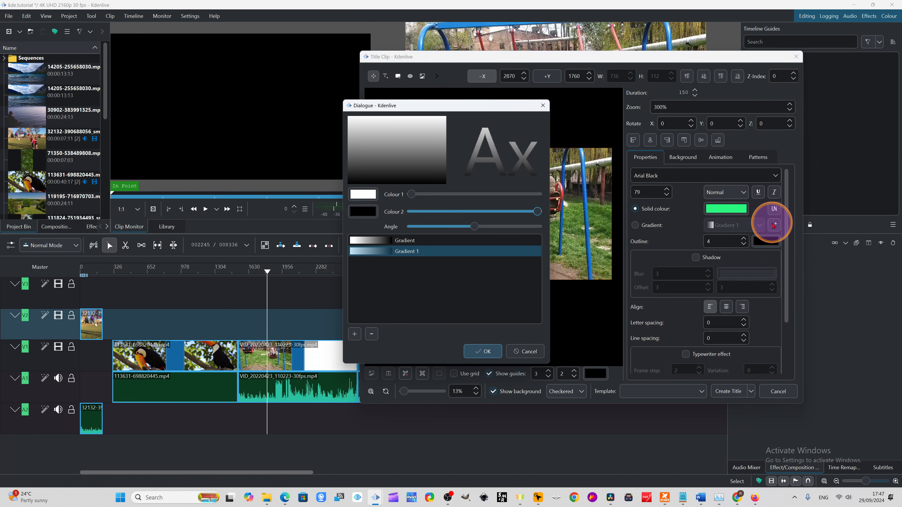
{"action": "left_click", "coordinate": [362, 194]}
{"action": "left_click", "coordinate": [452, 145]}
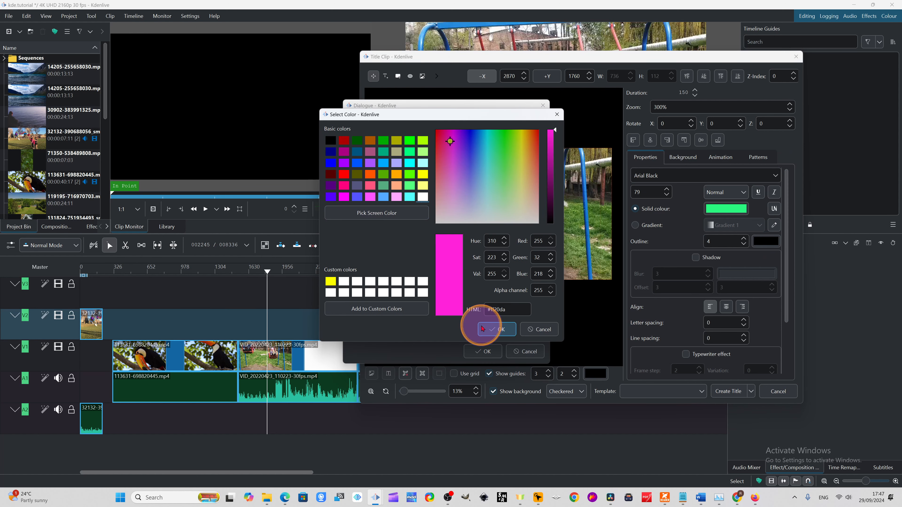
{"action": "left_click", "coordinate": [496, 329]}
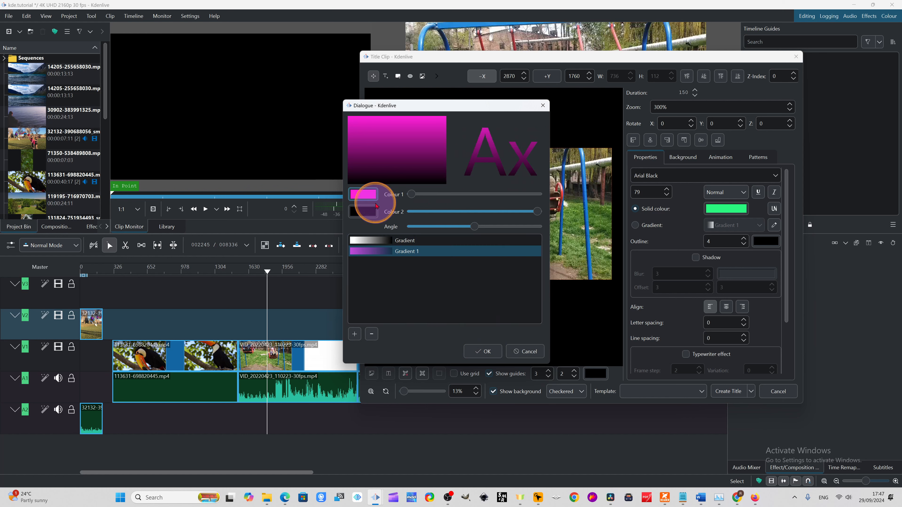
{"action": "left_click", "coordinate": [362, 211]}
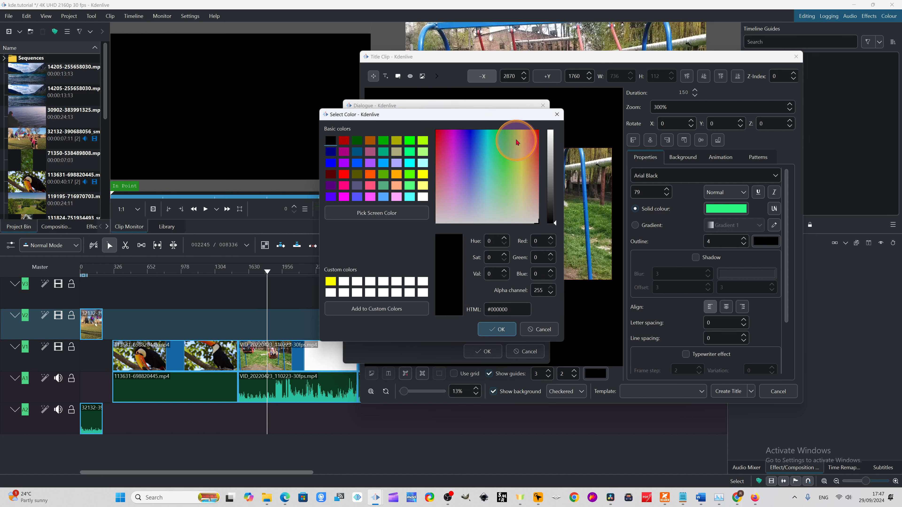
{"action": "left_click", "coordinate": [496, 329]}
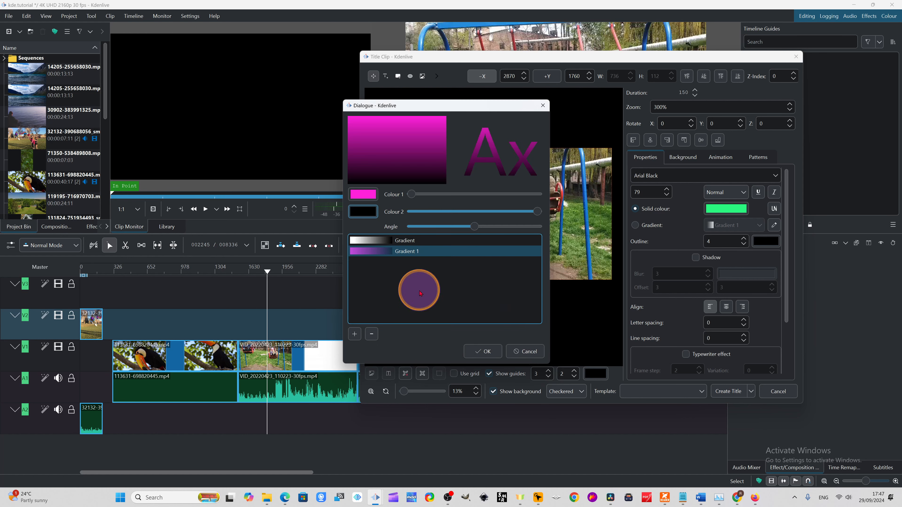
{"action": "left_click", "coordinate": [484, 352]}
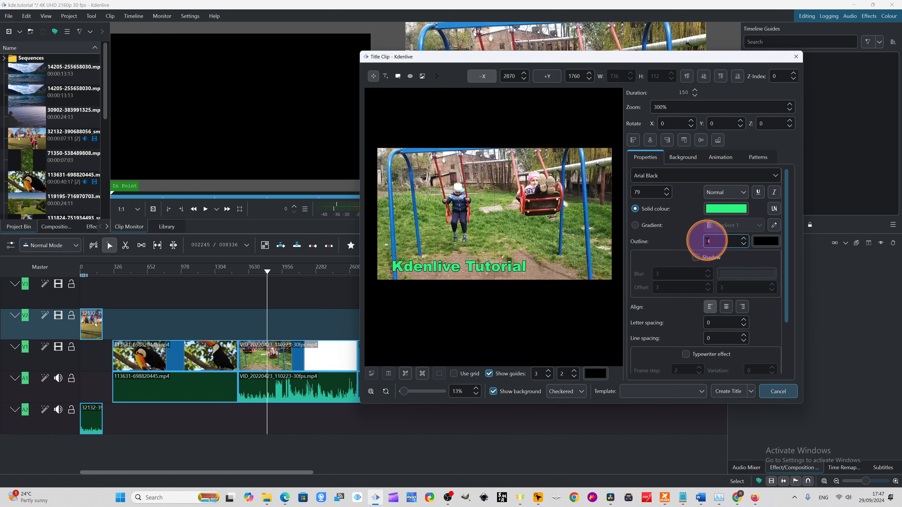
{"action": "left_click", "coordinate": [634, 225]}
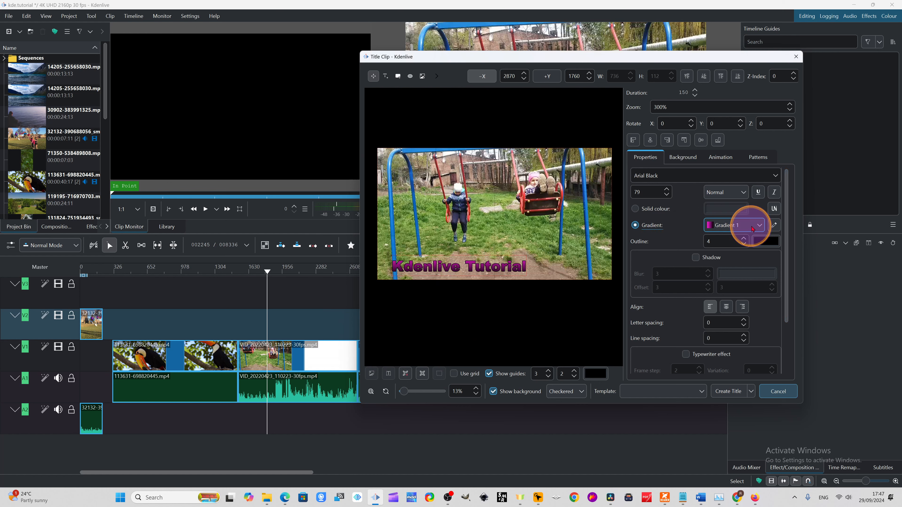
Edit Gradient 1 and set its Colour 1 to yellow #ffff17
{"action": "left_click", "coordinate": [756, 227]}
{"action": "left_click", "coordinate": [774, 225]}
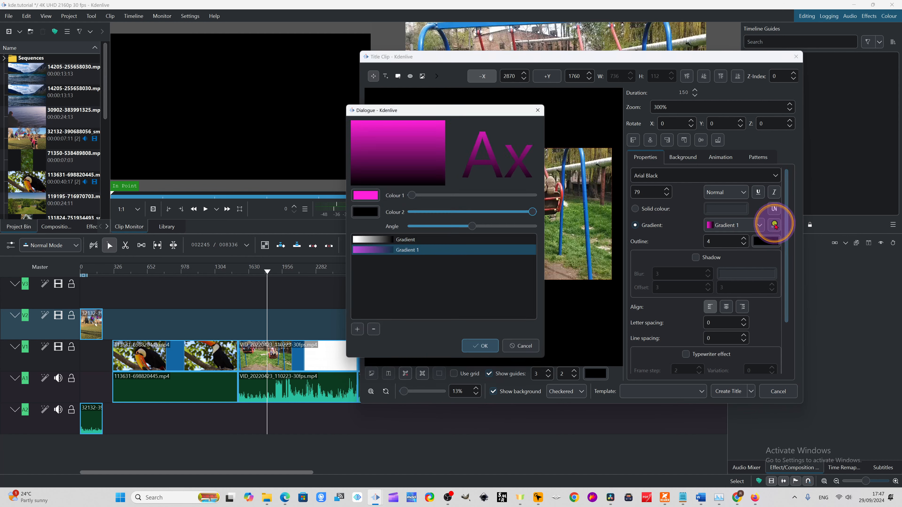
{"action": "left_click", "coordinate": [363, 194]}
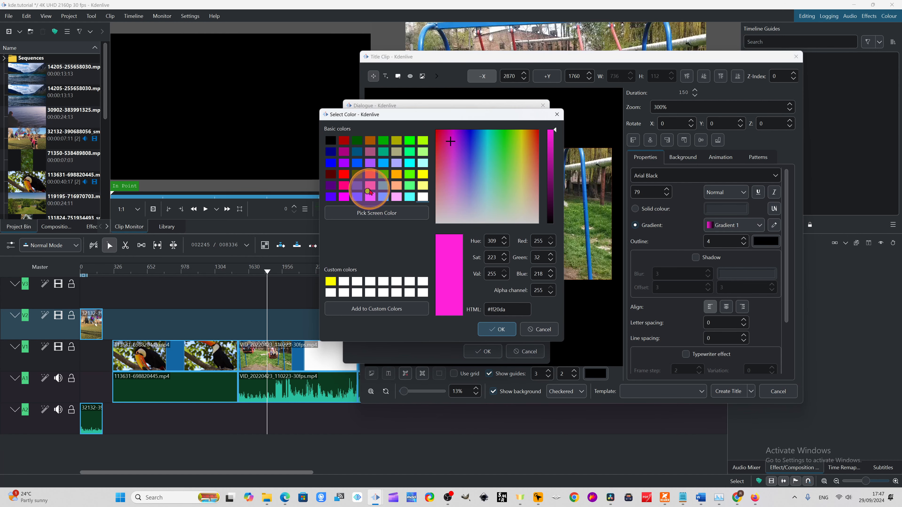
{"action": "left_click_drag", "start_coordinate": [471, 157], "coordinate": [521, 140]}
{"action": "left_click", "coordinate": [501, 325]}
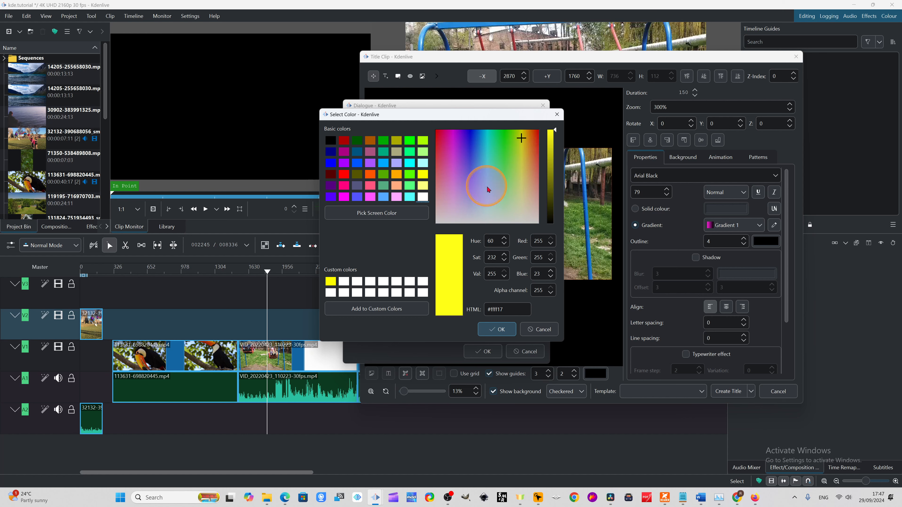
{"action": "left_click", "coordinate": [499, 329]}
Set Colour 2 of Gradient 1 to red #ff0000
{"action": "left_click", "coordinate": [482, 228]}
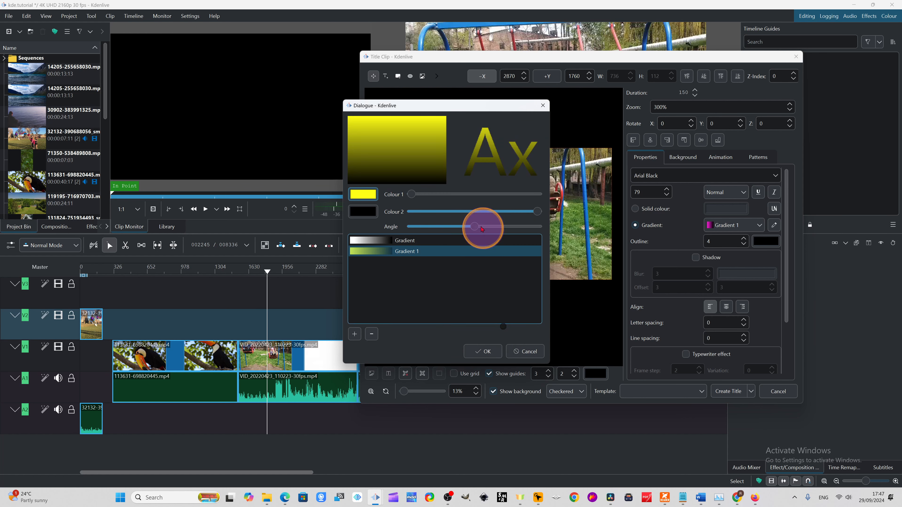
{"action": "left_click", "coordinate": [362, 210]}
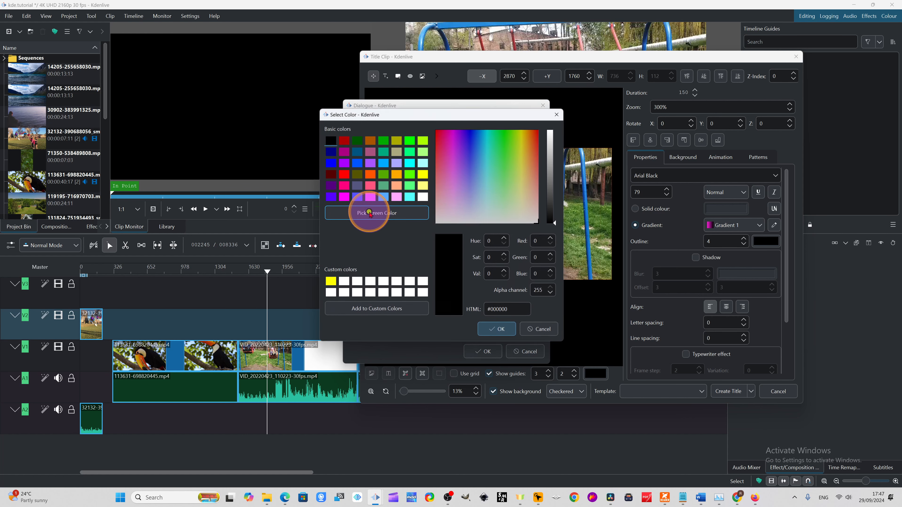
{"action": "left_click", "coordinate": [343, 174]}
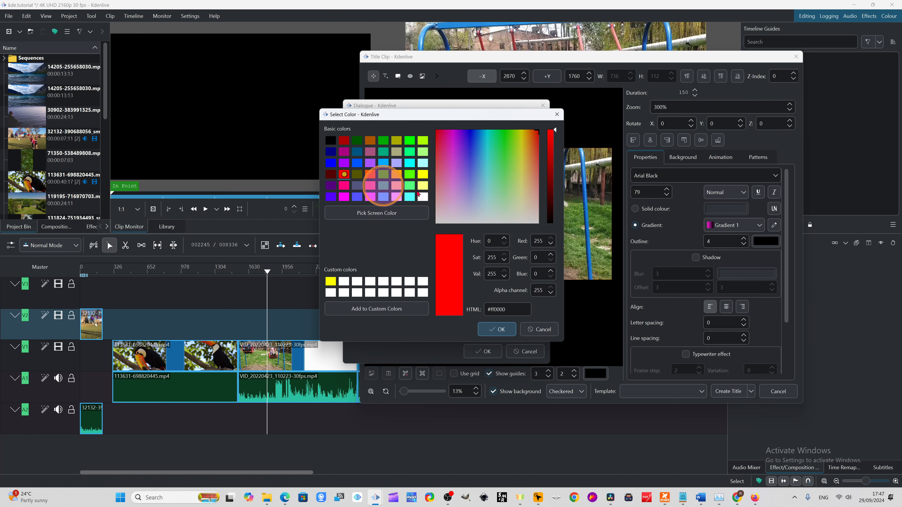
{"action": "left_click", "coordinate": [501, 326]}
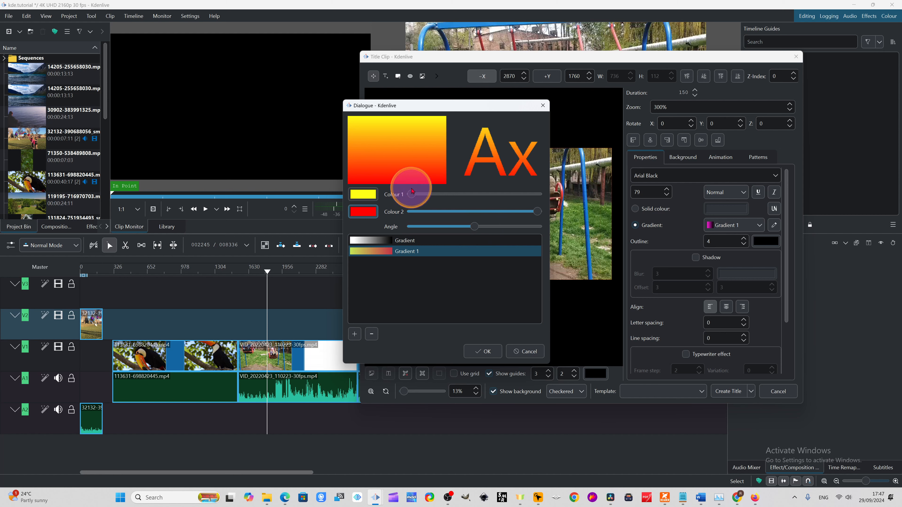
Shift the Colour 1 and Colour 2 positions of Gradient 1 slightly inward and tilt its angle slightly
{"action": "mouse_move", "coordinate": [412, 193]}
{"action": "left_mouse_down"}
{"action": "mouse_move", "coordinate": [454, 195]}
{"action": "mouse_move", "coordinate": [416, 195]}
{"action": "left_mouse_up"}
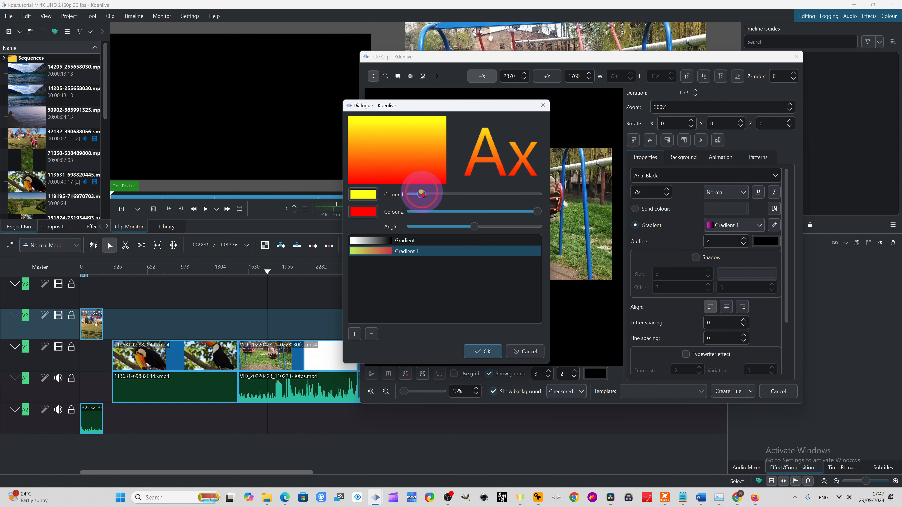
{"action": "left_click_drag", "start_coordinate": [474, 226], "coordinate": [471, 226]}
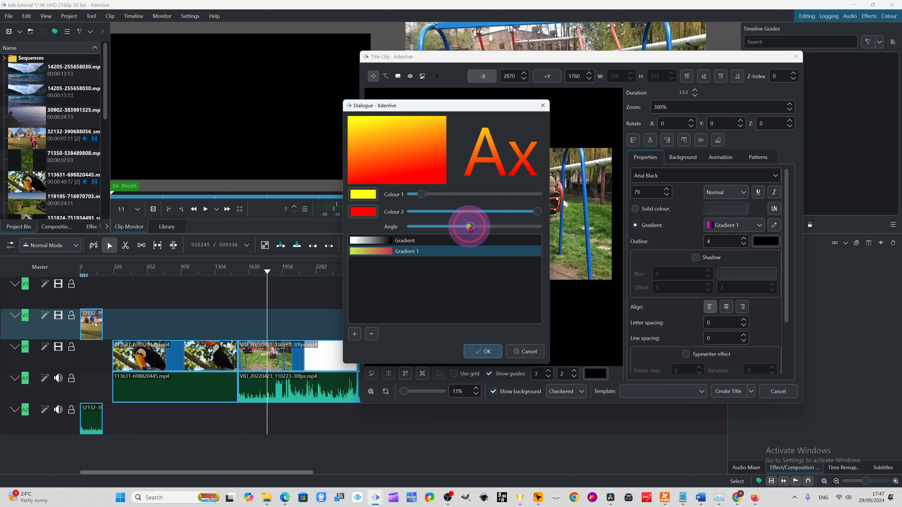
{"action": "left_click", "coordinate": [487, 352]}
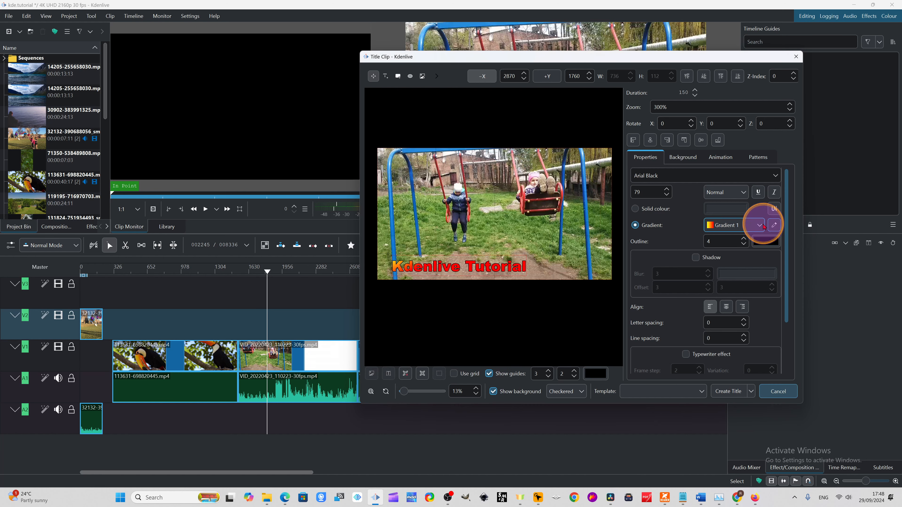
{"action": "left_click", "coordinate": [762, 224]}
{"action": "mouse_move", "coordinate": [530, 212]}
{"action": "left_mouse_down"}
{"action": "mouse_move", "coordinate": [453, 212]}
{"action": "mouse_move", "coordinate": [529, 213]}
{"action": "left_mouse_up"}
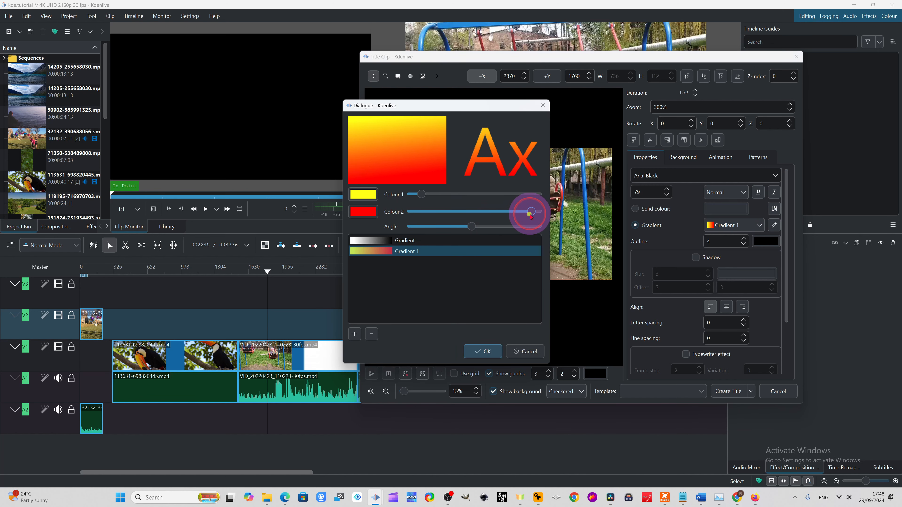
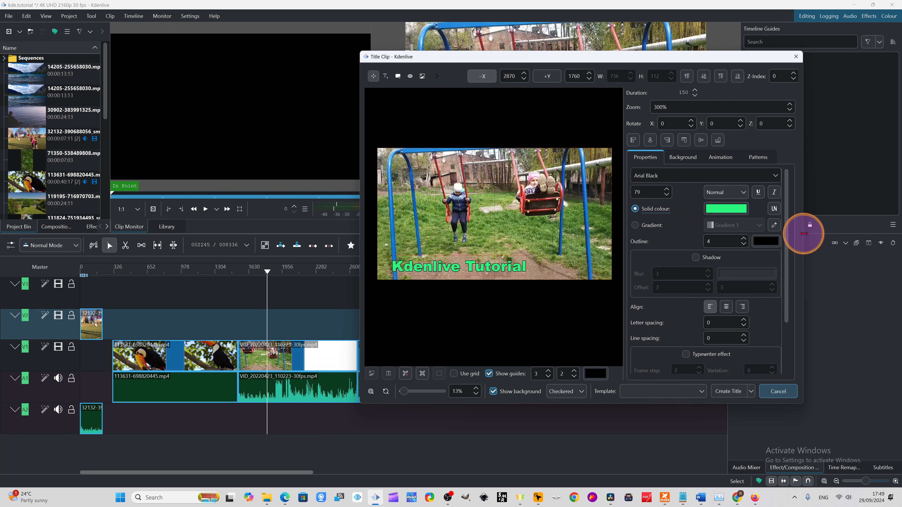
Set the title's outline width to 12 and its outline colour to pink #ff007f
{"action": "left_click", "coordinate": [763, 243]}
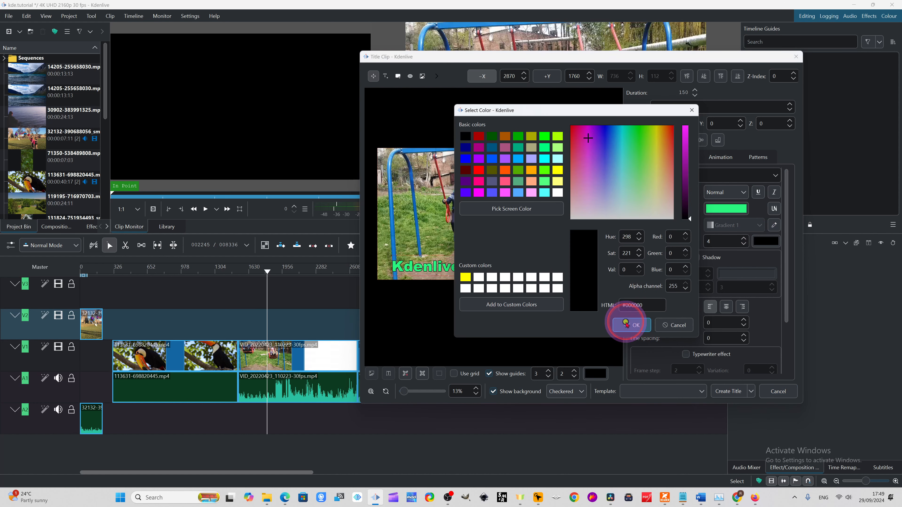
{"action": "left_click", "coordinate": [632, 325]}
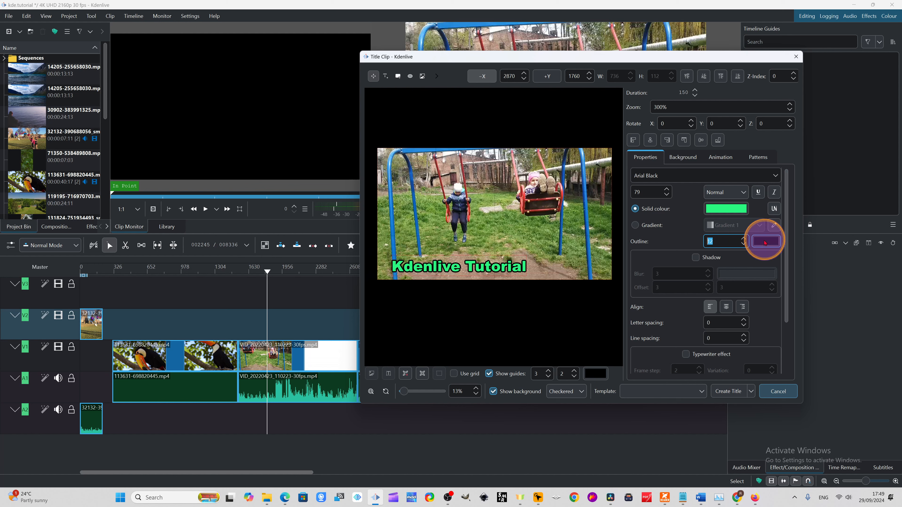
{"action": "left_click", "coordinate": [764, 242]}
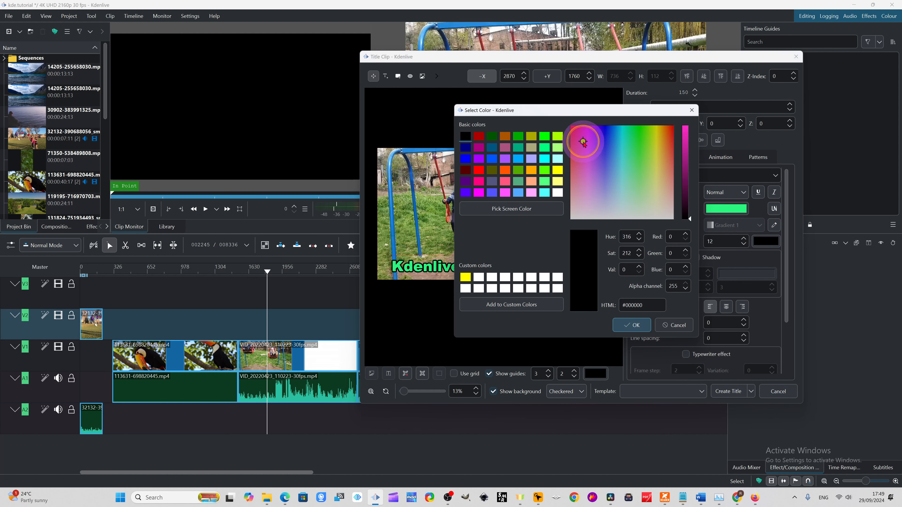
{"action": "left_click", "coordinate": [477, 181]}
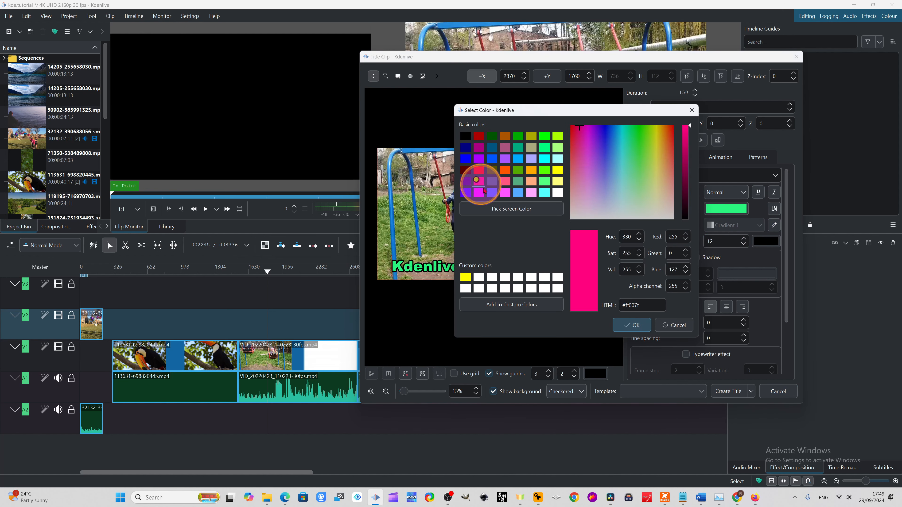
{"action": "left_click", "coordinate": [632, 325]}
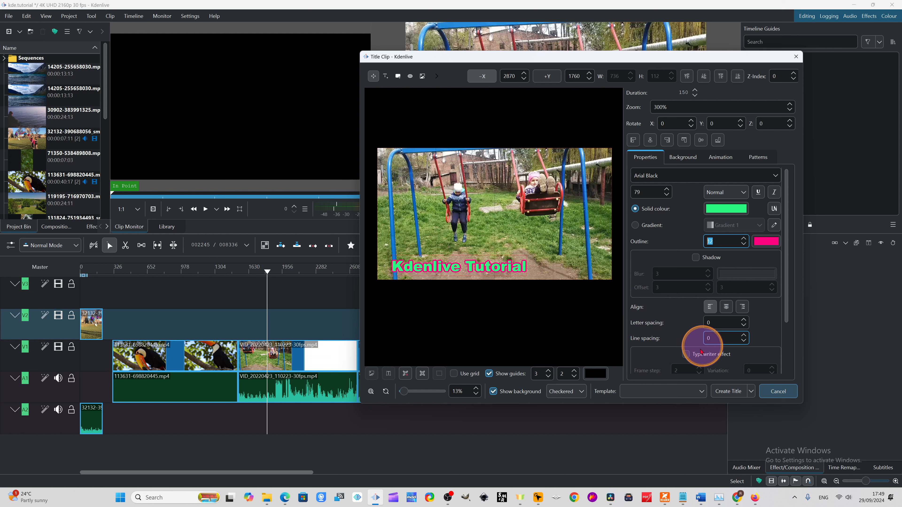
Set the title's letter spacing to 1 and create the title clip
{"action": "scroll", "coordinate": [716, 324], "scroll_direction": "down", "scroll_amount": 3}
{"action": "scroll", "coordinate": [734, 325], "scroll_direction": "up", "scroll_amount": 4}
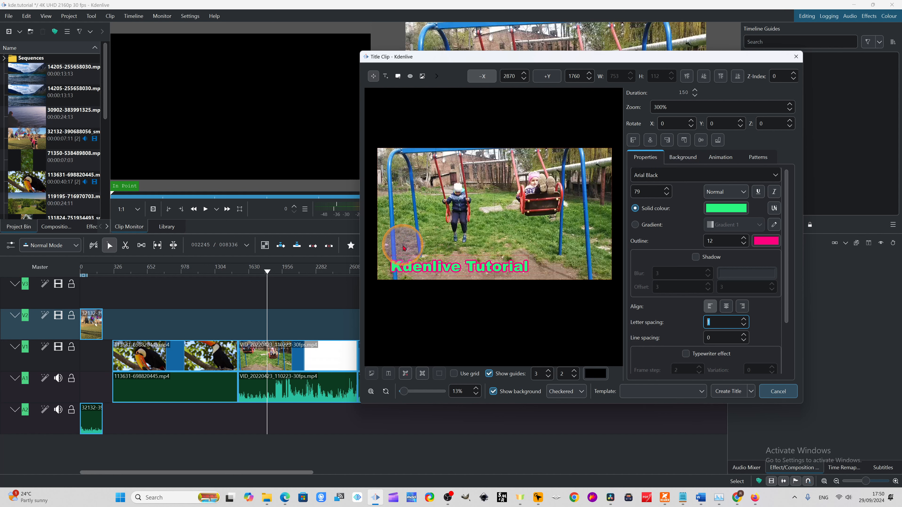
{"action": "left_click", "coordinate": [728, 391]}
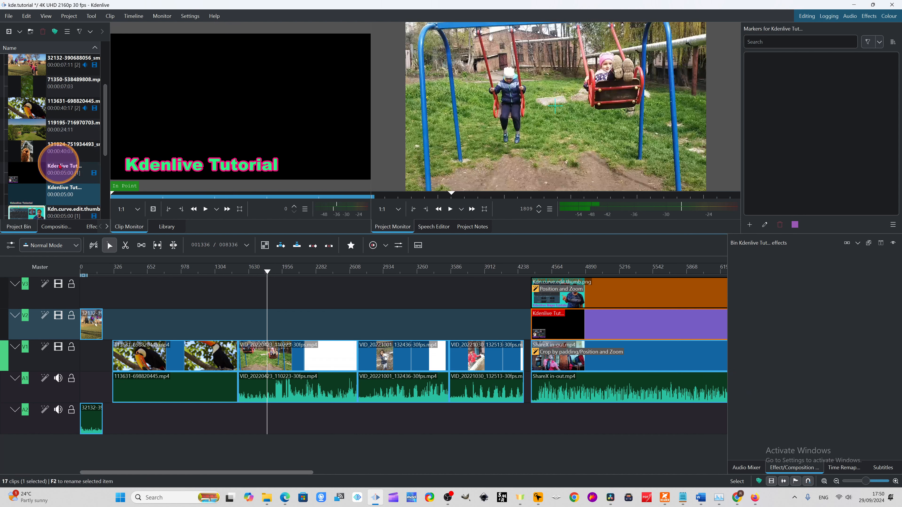
Place the new Kdenlive Tutorial title clip from the project bin on track V2, above the VID_20220423 swing clip, at about frame 1720
{"action": "left_click", "coordinate": [53, 195]}
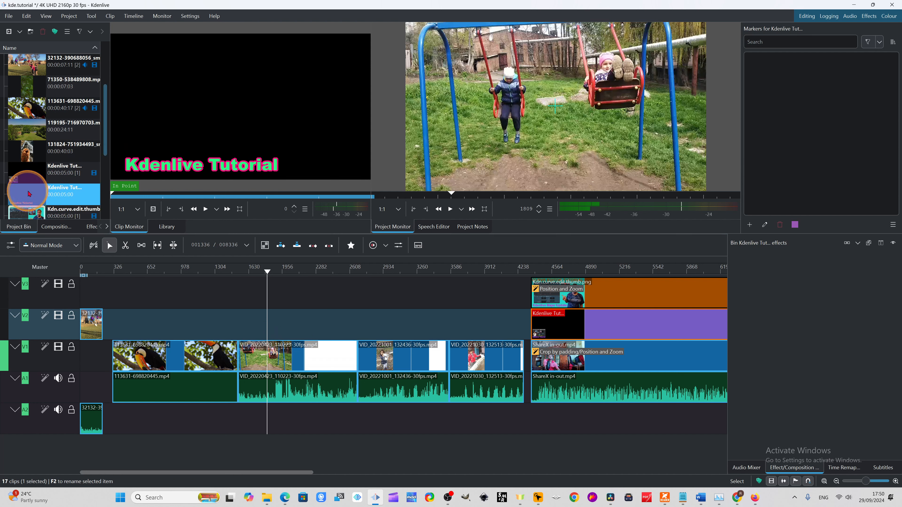
{"action": "scroll", "coordinate": [40, 192], "scroll_direction": "down", "scroll_amount": 3}
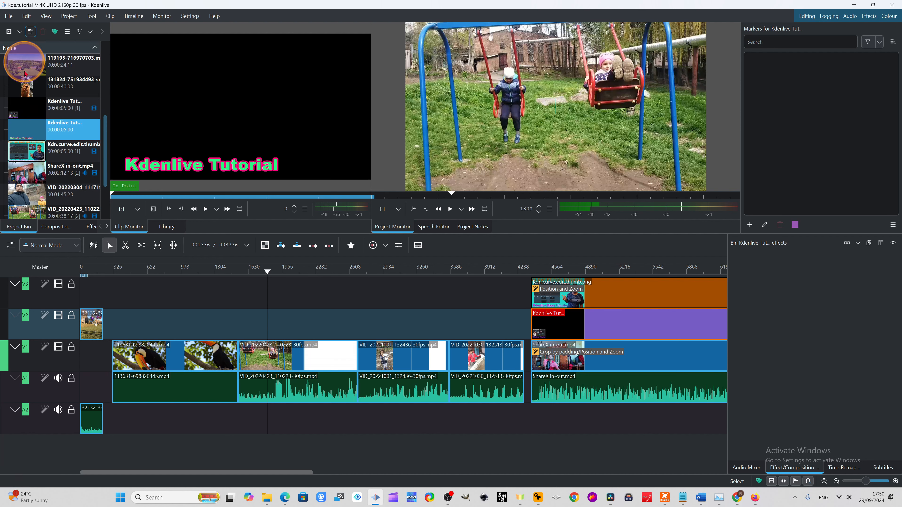
{"action": "scroll", "coordinate": [68, 185], "scroll_direction": "down", "scroll_amount": 3}
{"action": "scroll", "coordinate": [67, 185], "scroll_direction": "up", "scroll_amount": 7}
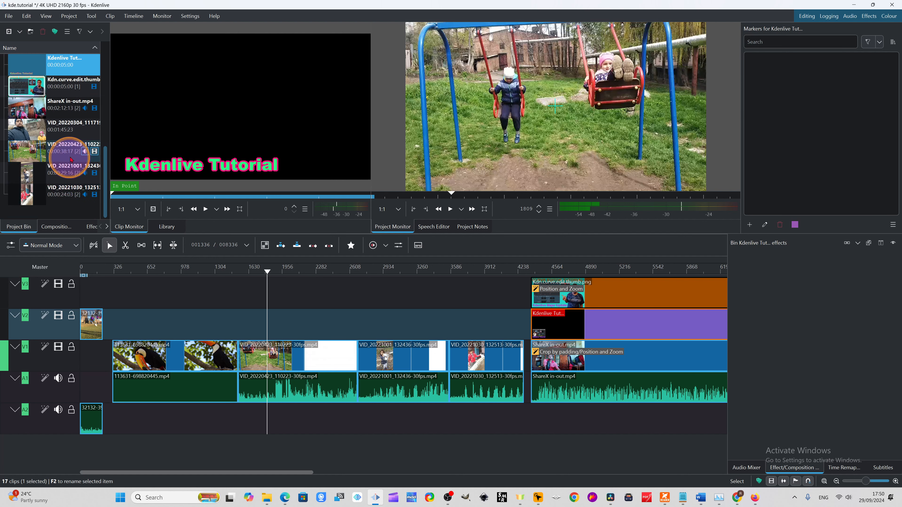
{"action": "scroll", "coordinate": [72, 150], "scroll_direction": "down", "scroll_amount": 7}
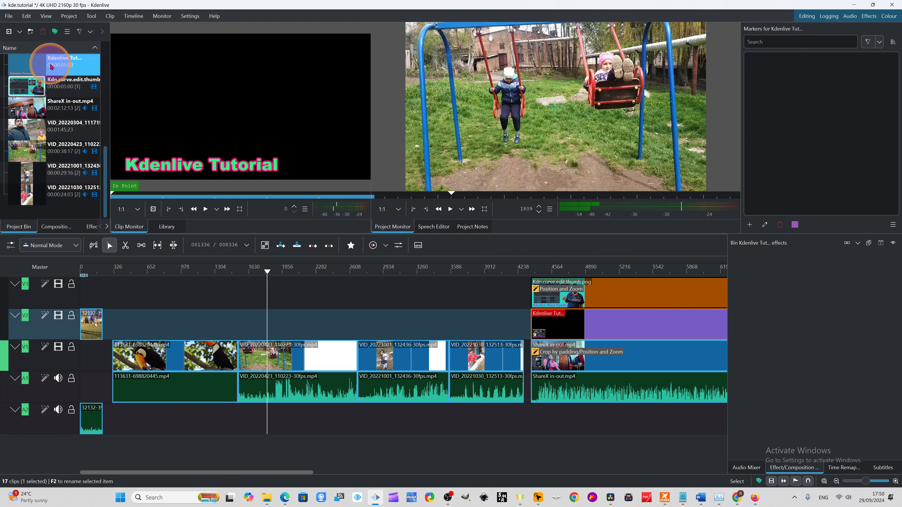
{"action": "left_click_drag", "start_coordinate": [105, 174], "coordinate": [104, 169]}
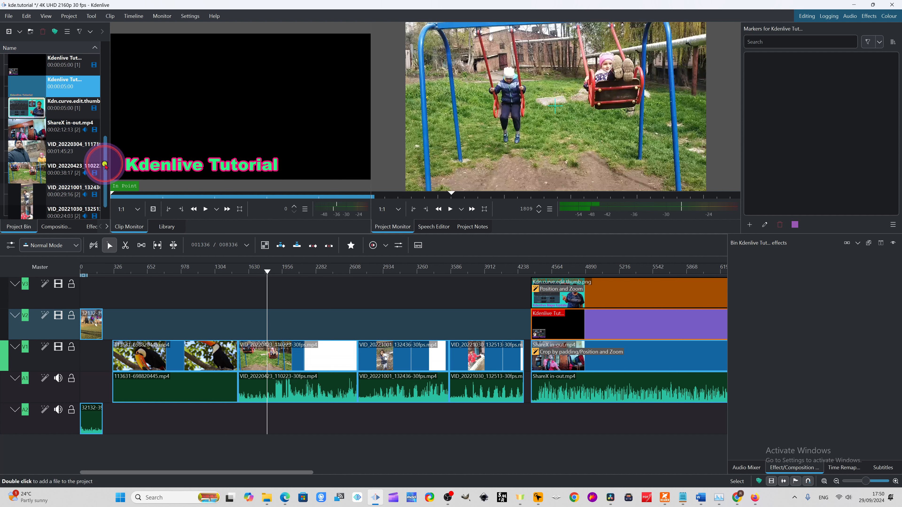
{"action": "left_click", "coordinate": [57, 86]}
{"action": "left_click_drag", "start_coordinate": [46, 79], "coordinate": [263, 338]}
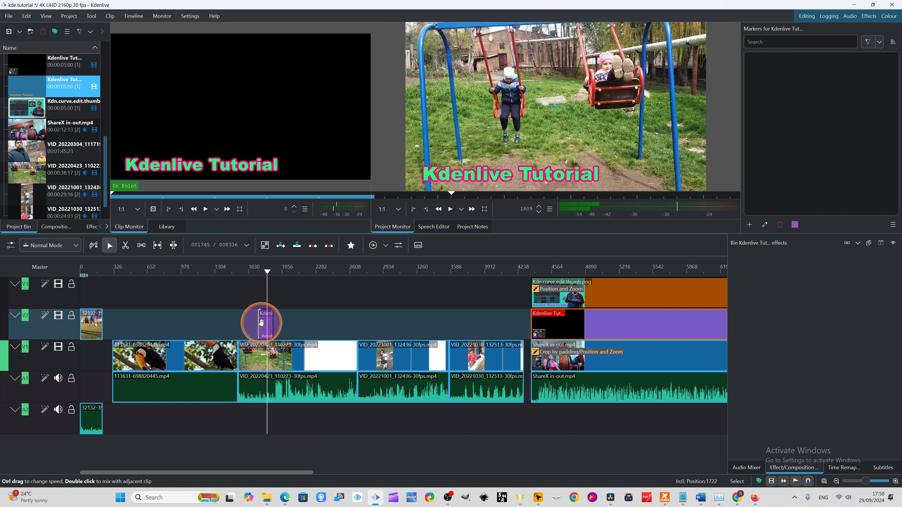
Extend the title clip on V2 at both ends, then move it so it starts with the VID_20220423 swing clip and preview it
{"action": "left_click", "coordinate": [262, 329]}
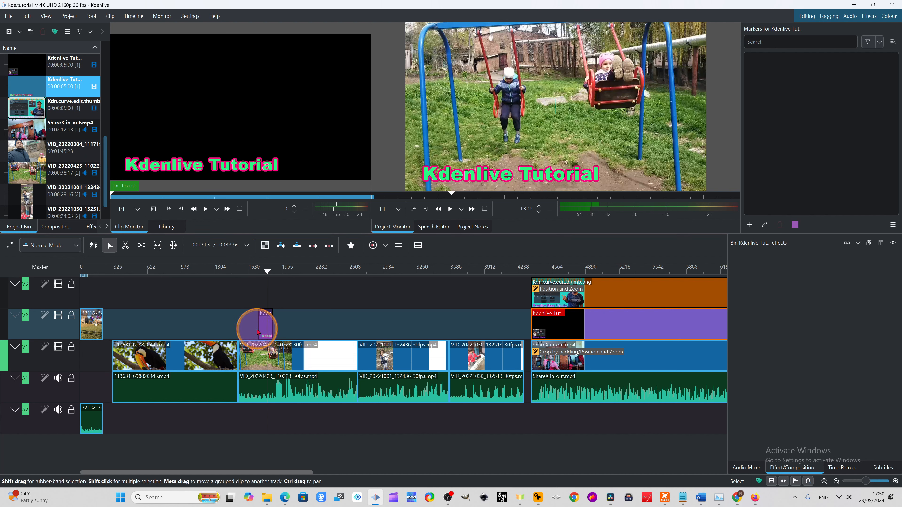
{"action": "left_click_drag", "start_coordinate": [260, 329], "coordinate": [165, 328]}
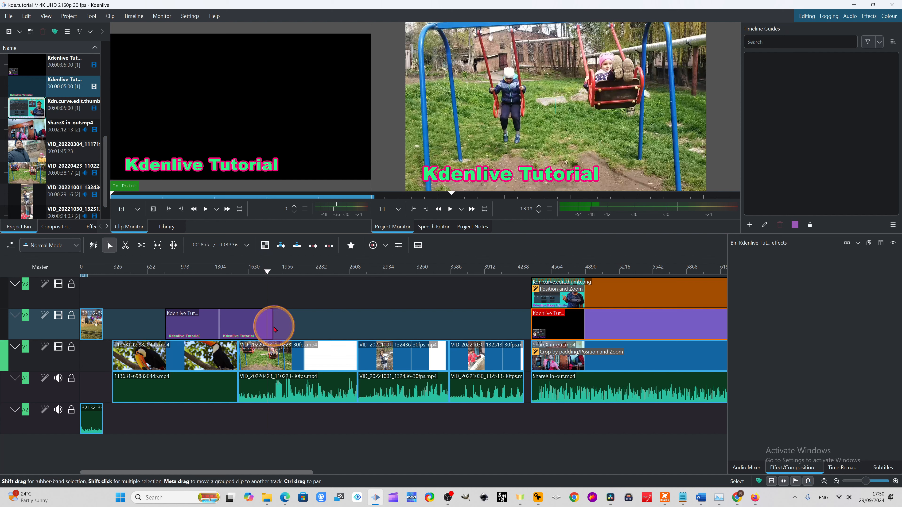
{"action": "left_click_drag", "start_coordinate": [272, 325], "coordinate": [364, 322]}
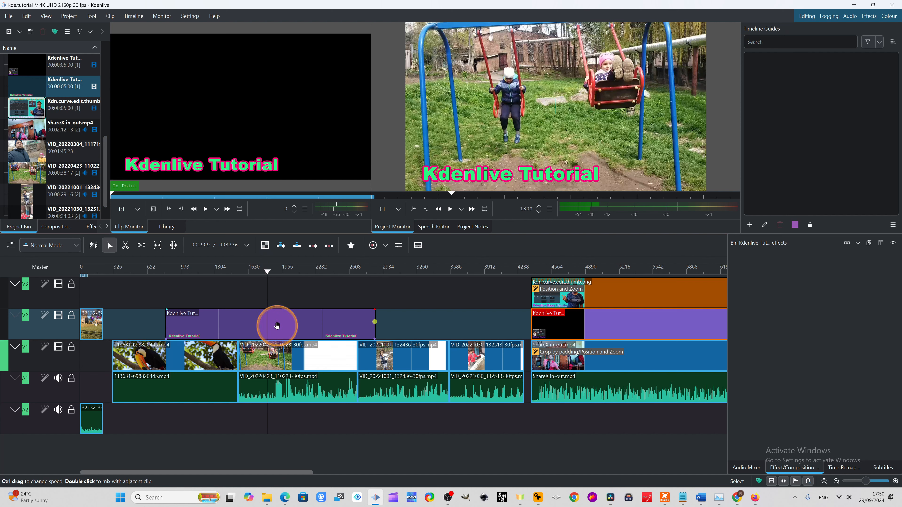
{"action": "left_click_drag", "start_coordinate": [286, 323], "coordinate": [354, 326]}
{"action": "left_click_drag", "start_coordinate": [262, 278], "coordinate": [307, 286]}
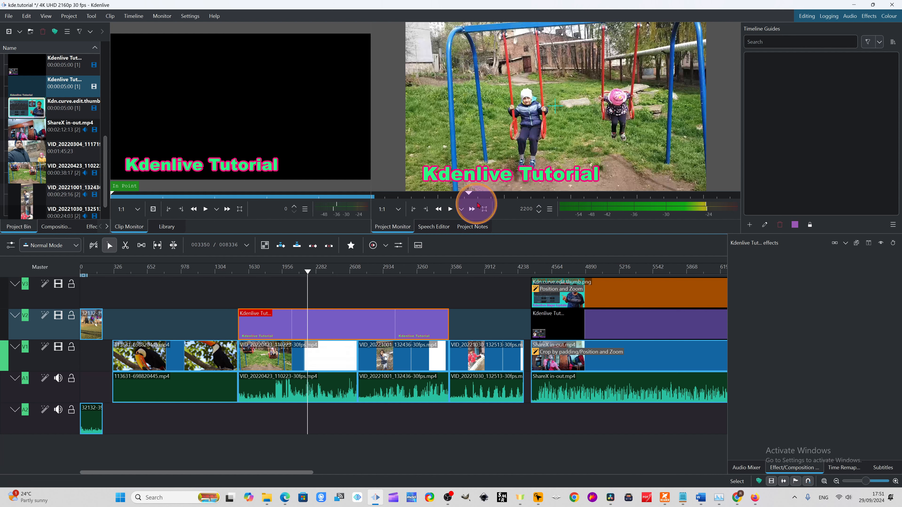
Reopen the title clip on V2 for editing and set the text's solid colour to pink #f72bcb
{"action": "double_click", "coordinate": [341, 328]}
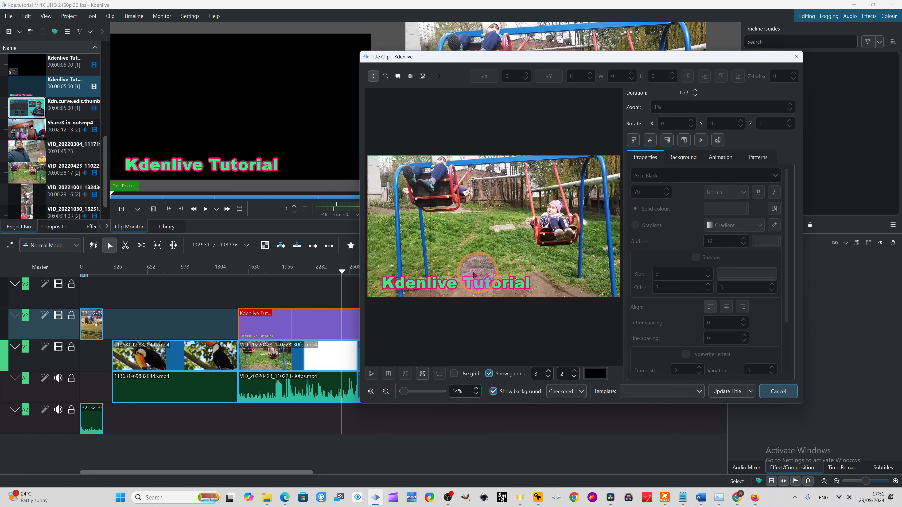
{"action": "left_click", "coordinate": [446, 286]}
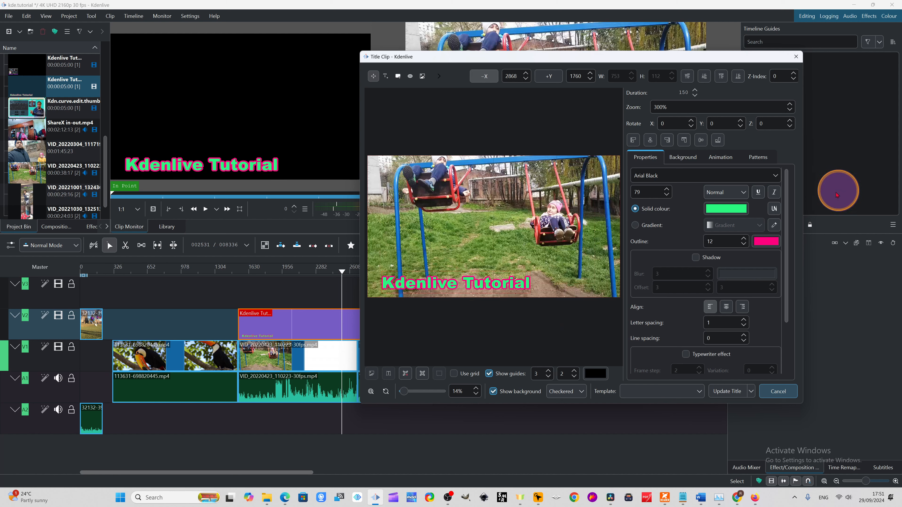
{"action": "left_click", "coordinate": [726, 208]}
{"action": "left_click", "coordinate": [584, 141]}
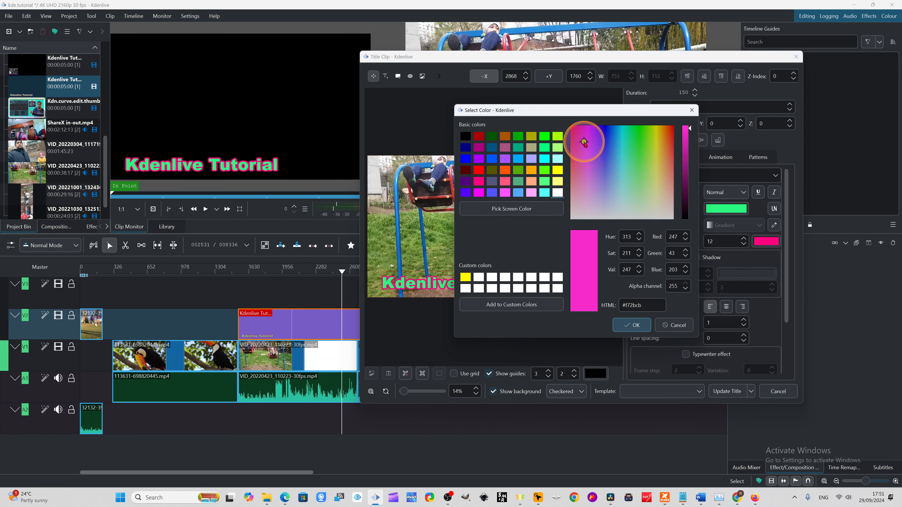
{"action": "left_click", "coordinate": [631, 325]}
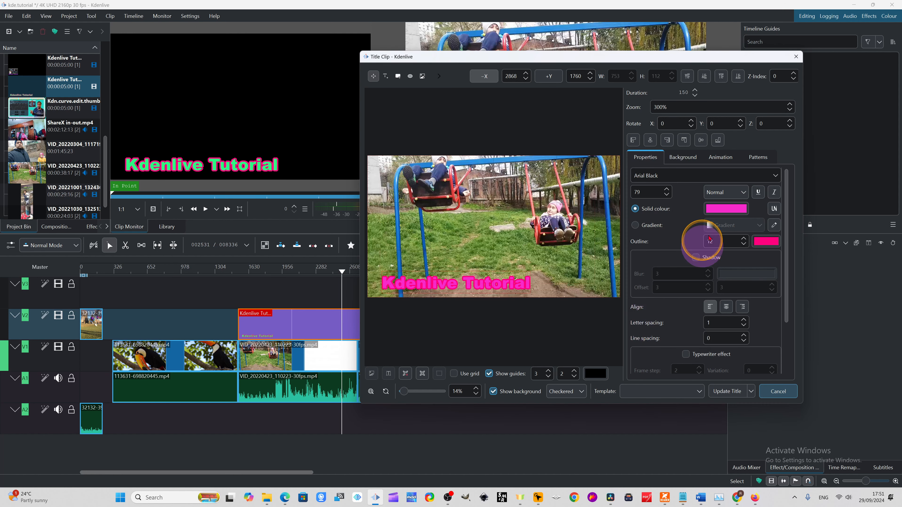
Set the title's outline colour to white, reduce its zoom to about 291%, and update the title clip
{"action": "left_click", "coordinate": [765, 241]}
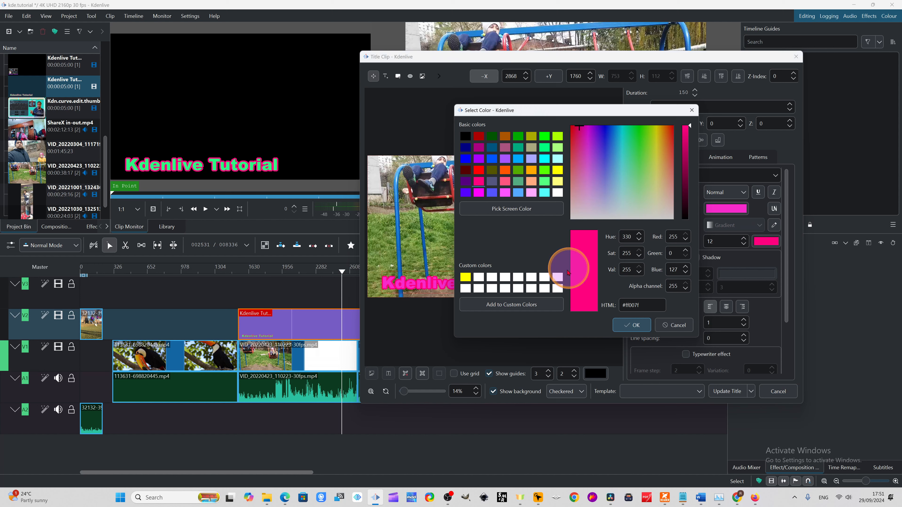
{"action": "left_click", "coordinate": [491, 276]}
{"action": "left_click", "coordinate": [634, 323]}
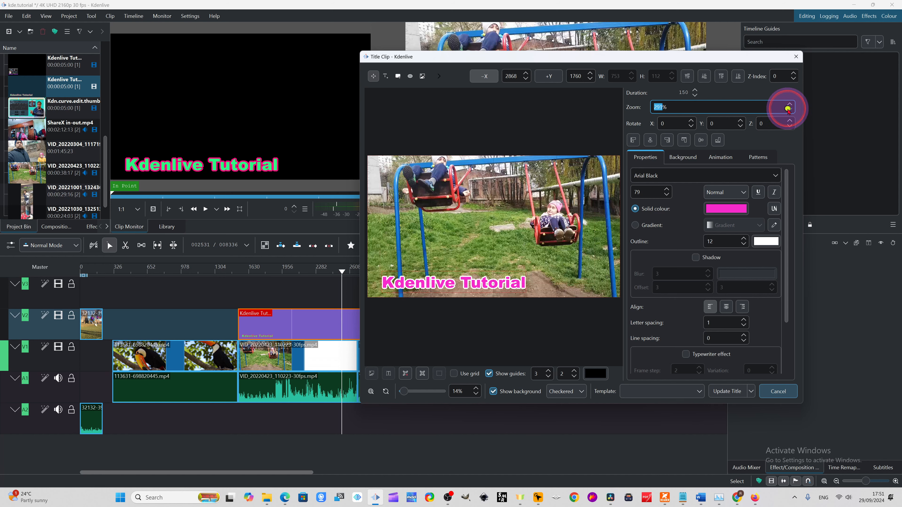
{"action": "left_click", "coordinate": [727, 391]}
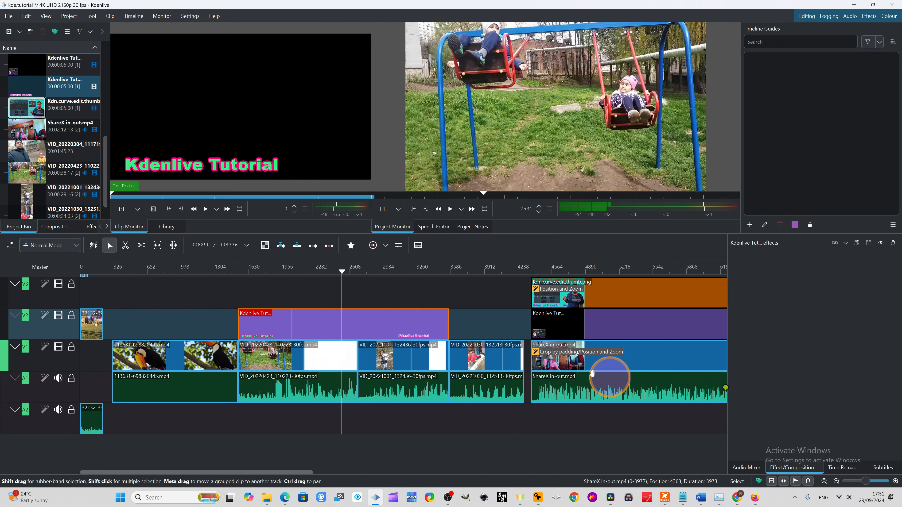
Scrub the playhead back to the opening balloon clip on track V2, stopping at about frame 77
{"action": "left_click_drag", "start_coordinate": [341, 278], "coordinate": [82, 284]}
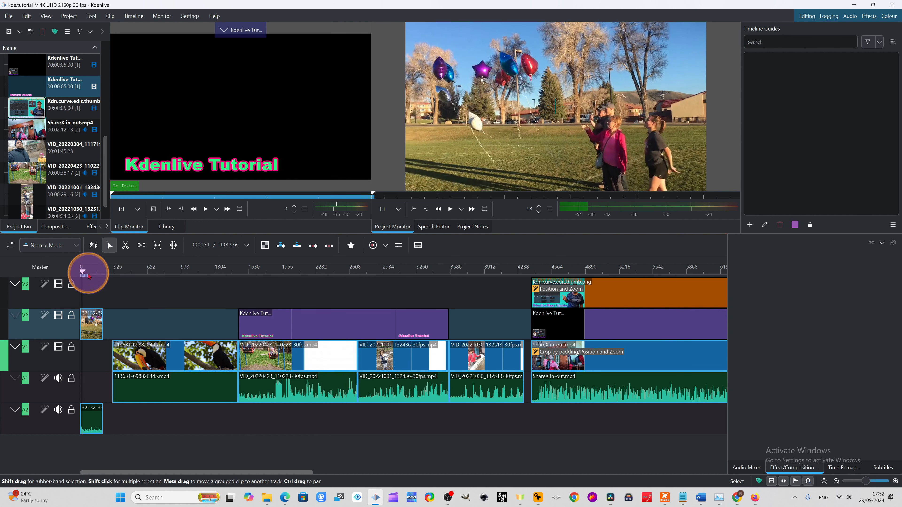
{"action": "left_click_drag", "start_coordinate": [87, 273], "coordinate": [87, 273]}
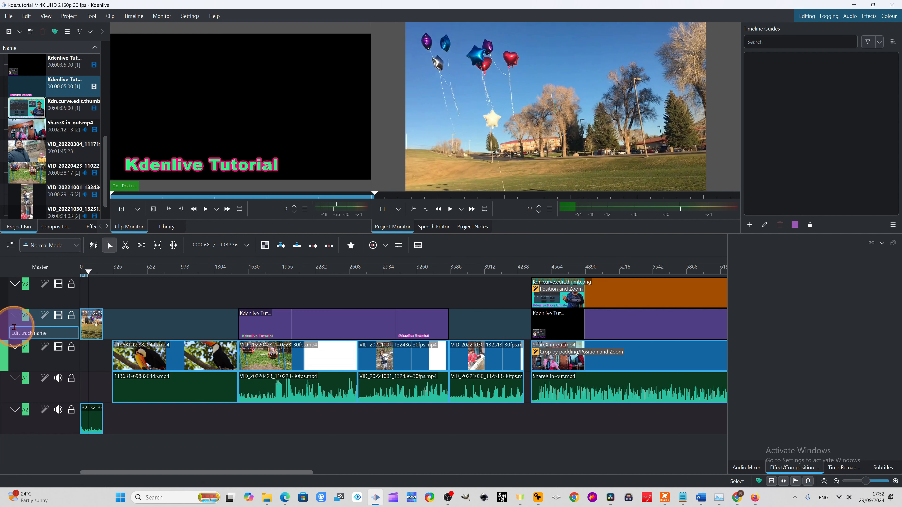
Place the "Kdenlive Tutorial" title clip on V3 above the opening balloon clip and preview it from near the start
{"action": "left_click_drag", "start_coordinate": [40, 84], "coordinate": [87, 296]}
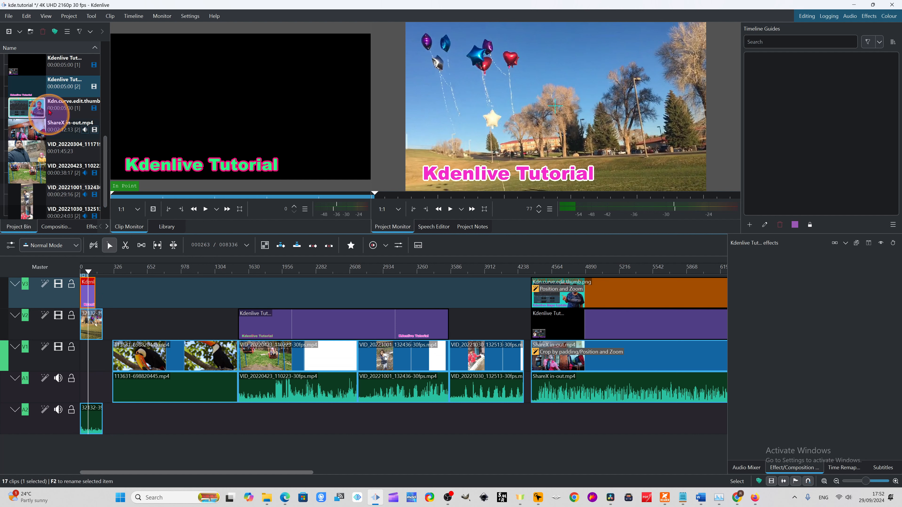
{"action": "left_click", "coordinate": [66, 87]}
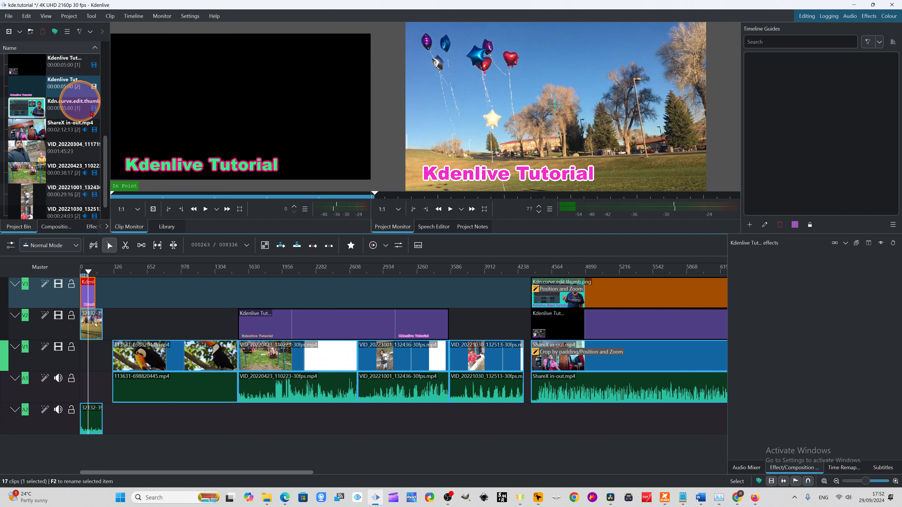
{"action": "mouse_move", "coordinate": [95, 275]}
{"action": "left_mouse_down"}
{"action": "mouse_move", "coordinate": [76, 268]}
{"action": "mouse_move", "coordinate": [86, 273]}
{"action": "left_mouse_up"}
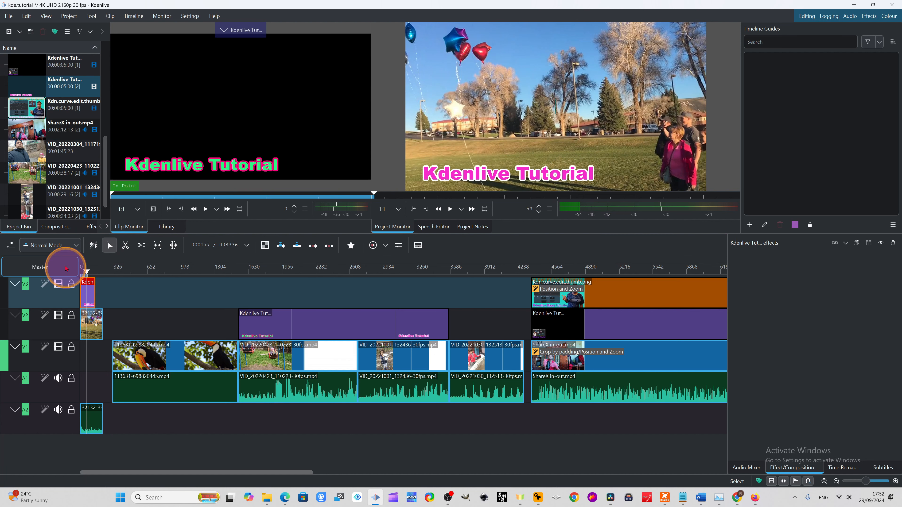
{"action": "left_click_drag", "start_coordinate": [86, 273], "coordinate": [81, 275]}
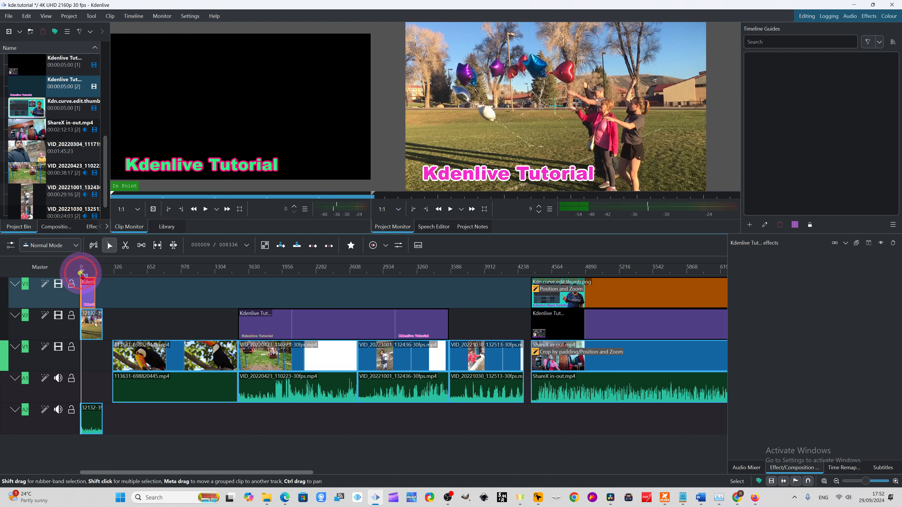
{"action": "left_click", "coordinate": [458, 212]}
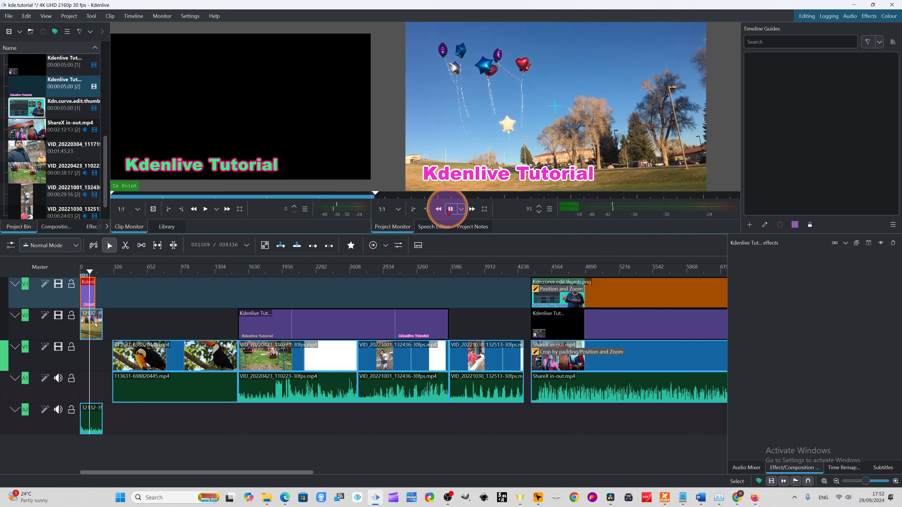
{"action": "left_click", "coordinate": [450, 208]}
Play the part of the timeline where the V2 title overlays the VID_20220423 swing clip, and pause around frame 2039
{"action": "left_click_drag", "start_coordinate": [93, 272], "coordinate": [277, 313]}
{"action": "left_click", "coordinate": [451, 209]}
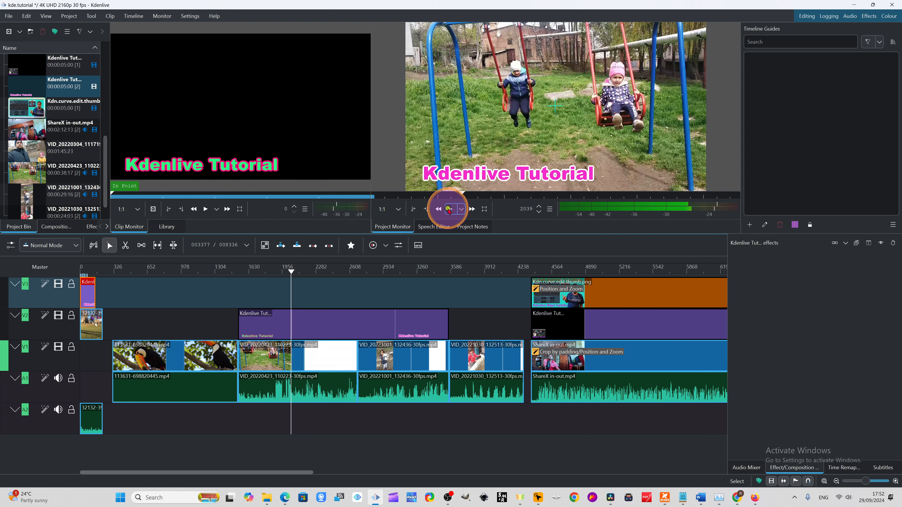
{"action": "left_click", "coordinate": [449, 210]}
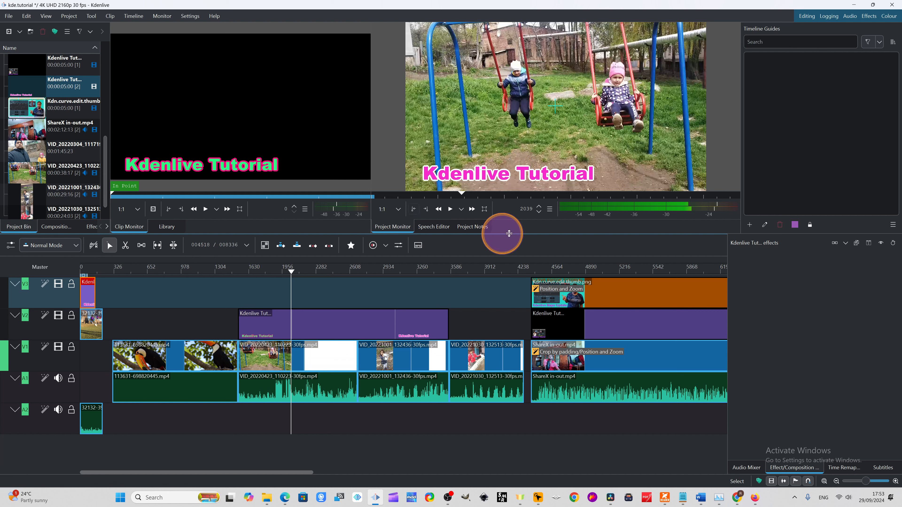
{"action": "left_click", "coordinate": [76, 15]}
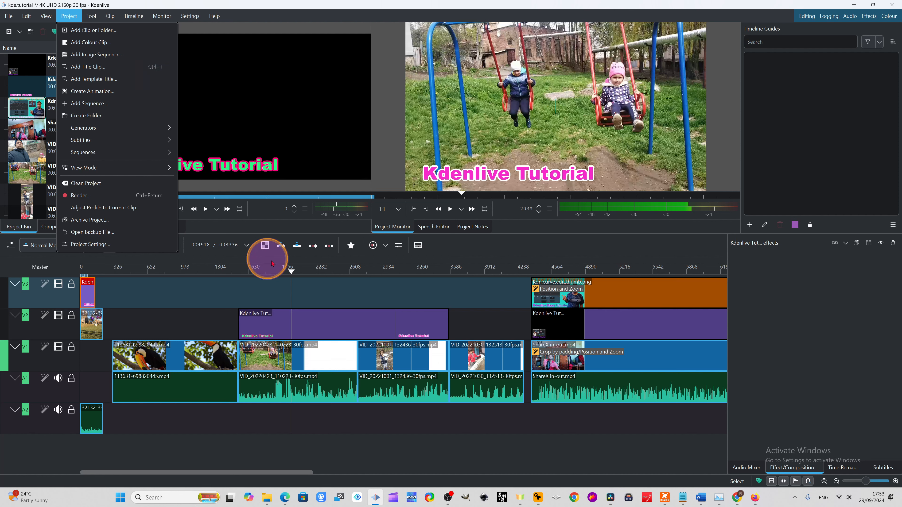
{"action": "left_click", "coordinate": [455, 303]}
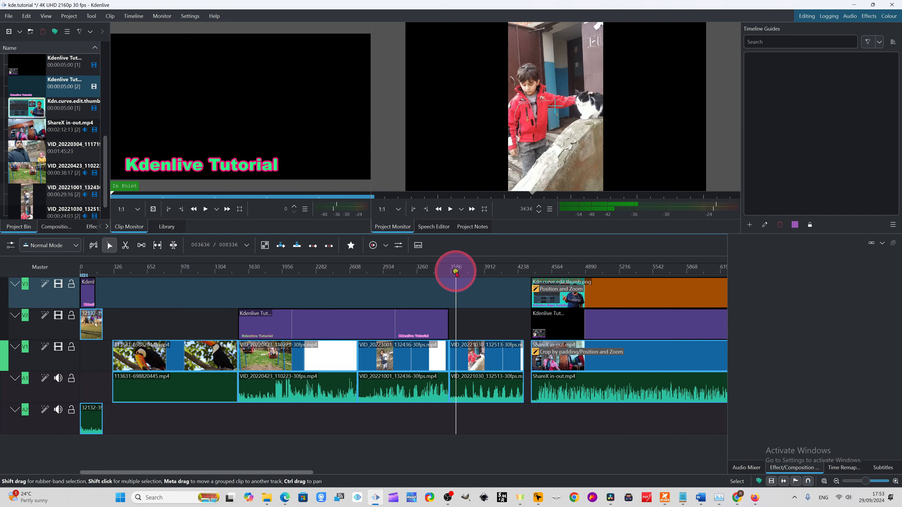
{"action": "left_click_drag", "start_coordinate": [456, 271], "coordinate": [469, 281]}
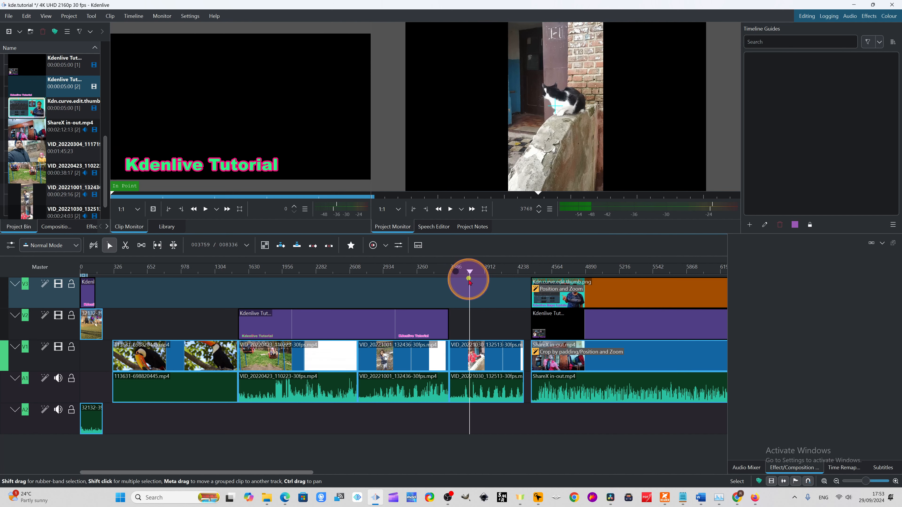
{"action": "double_click", "coordinate": [465, 303]}
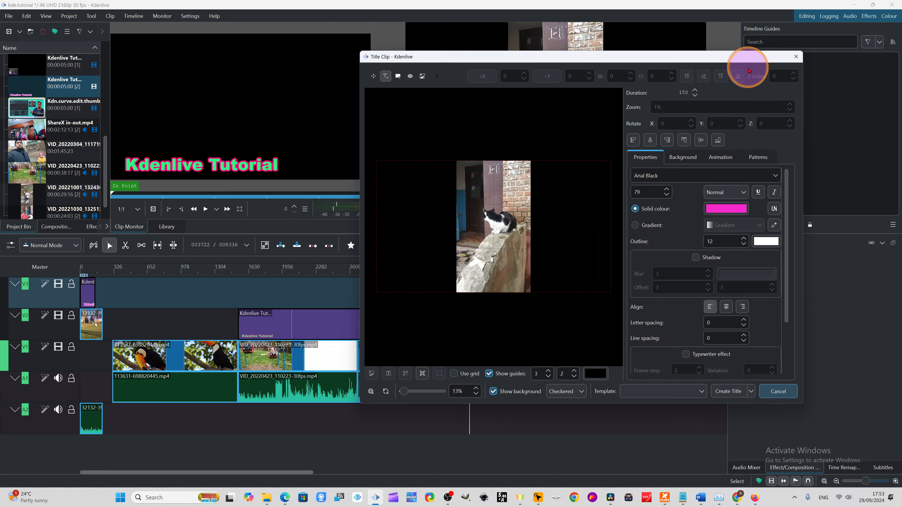
{"action": "left_click", "coordinate": [777, 391]}
Scrub the swing clip to about frame 2422 and browse the available effects, expanding the Blur and Sharpen category
{"action": "left_click_drag", "start_coordinate": [332, 288], "coordinate": [289, 302]}
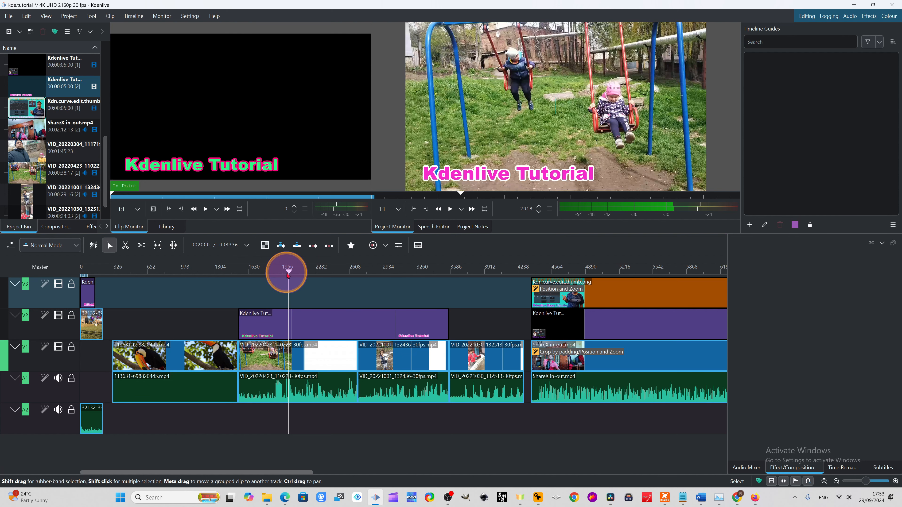
{"action": "left_click_drag", "start_coordinate": [288, 274], "coordinate": [330, 311]}
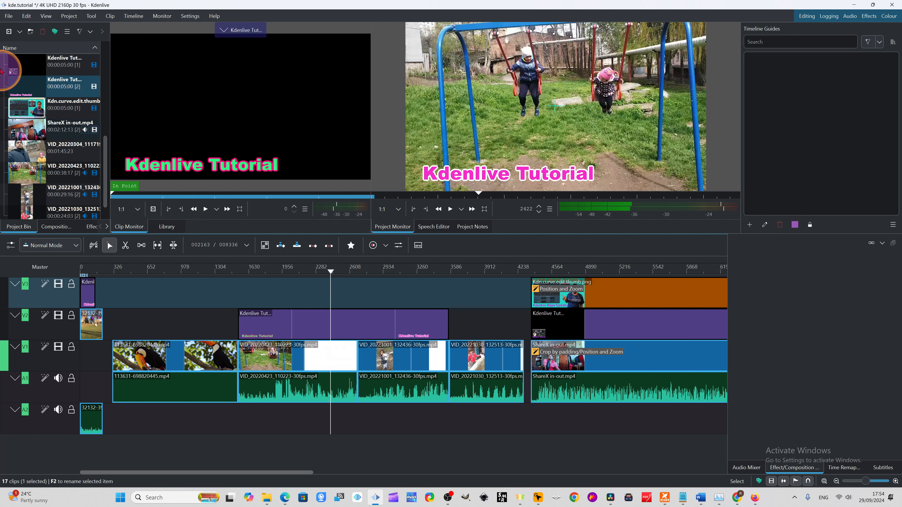
{"action": "left_click", "coordinate": [92, 226]}
{"action": "scroll", "coordinate": [62, 167], "scroll_direction": "down", "scroll_amount": 4}
{"action": "scroll", "coordinate": [65, 150], "scroll_direction": "up", "scroll_amount": 6}
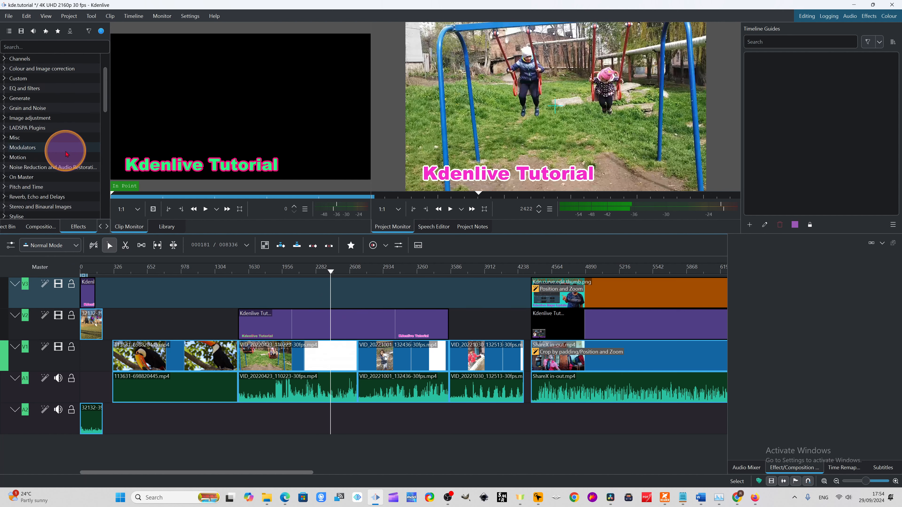
{"action": "left_click", "coordinate": [4, 80]}
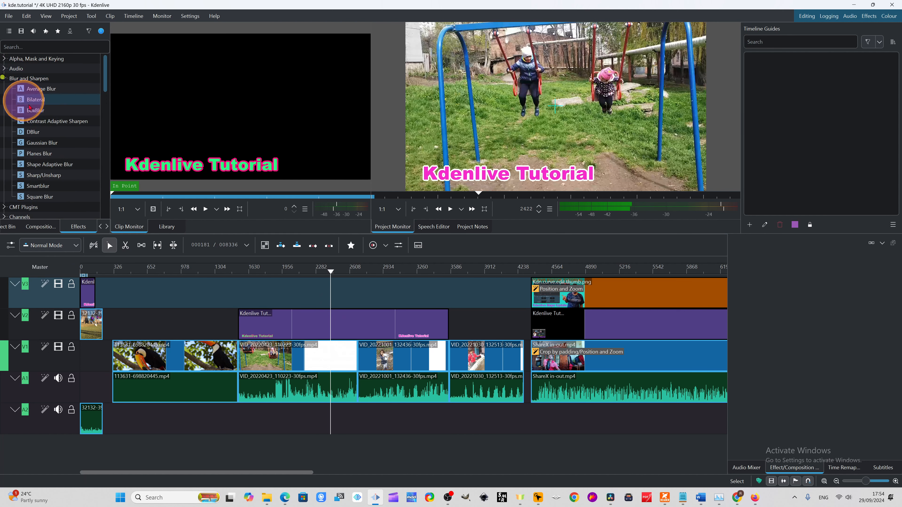
{"action": "scroll", "coordinate": [49, 158], "scroll_direction": "down", "scroll_amount": 5}
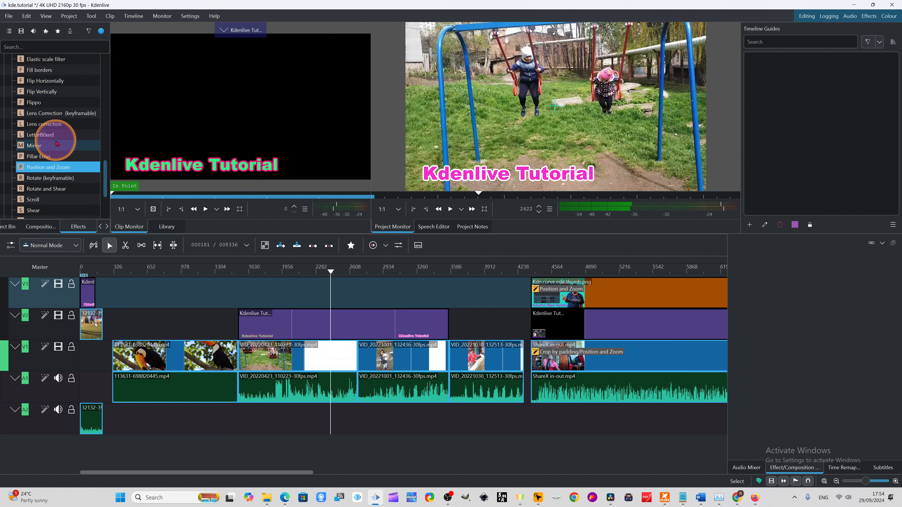
{"action": "scroll", "coordinate": [57, 143], "scroll_direction": "up", "scroll_amount": 4}
{"action": "scroll", "coordinate": [55, 143], "scroll_direction": "up", "scroll_amount": 2}
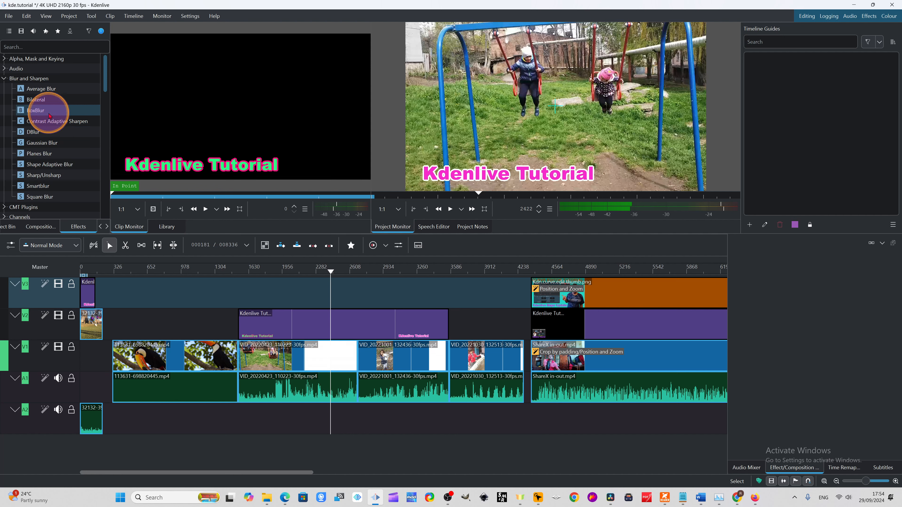
{"action": "left_click_drag", "start_coordinate": [48, 115], "coordinate": [171, 158]}
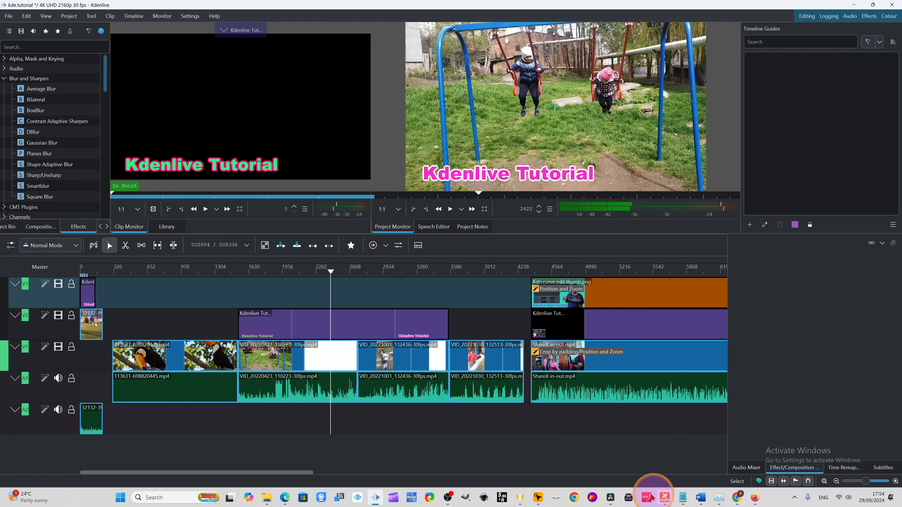
Look at the project timeline open in DaVinci Resolve, and return to Kdenlive
{"action": "mouse_move", "coordinate": [608, 501]}
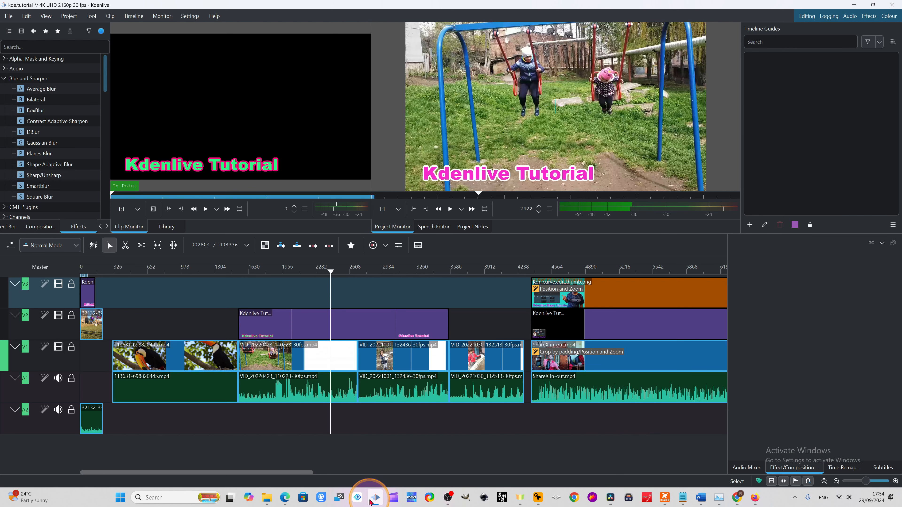
{"action": "left_click", "coordinate": [369, 502]}
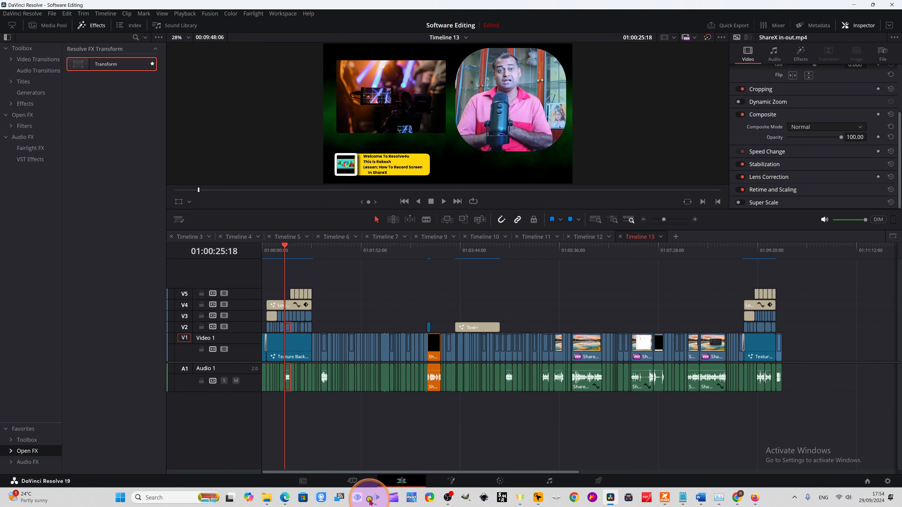
{"action": "left_click", "coordinate": [374, 502]}
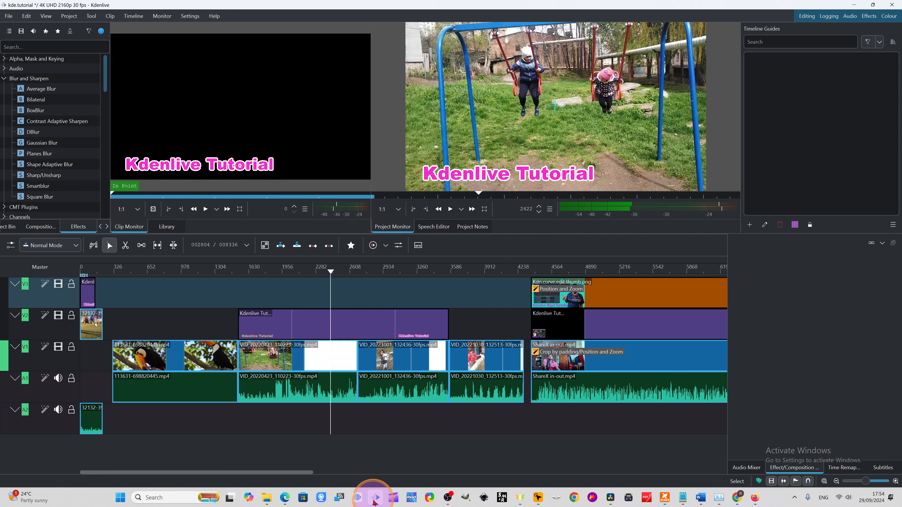
{"action": "mouse_move", "coordinate": [609, 502]}
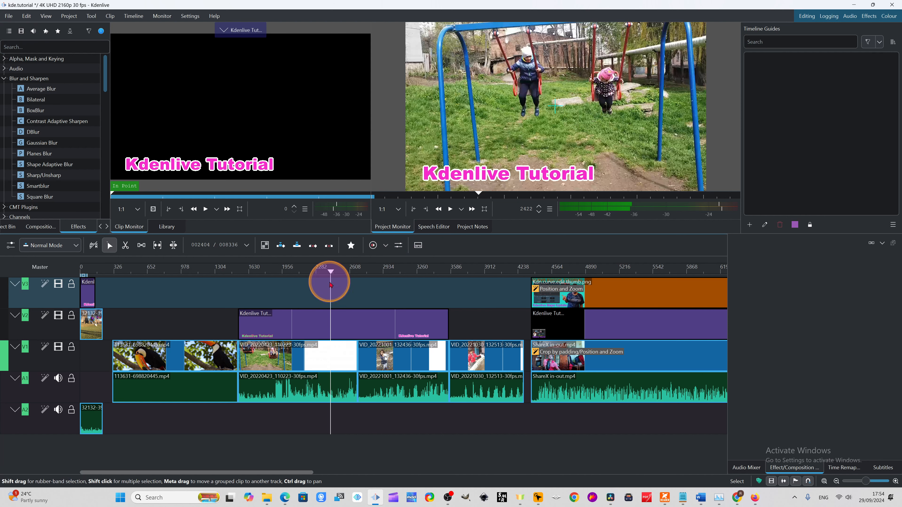
Scrub from the swing clip to the green-background picture-in-picture section, stopping at about frame 5200, to review the titles
{"action": "left_click_drag", "start_coordinate": [329, 274], "coordinate": [354, 294]}
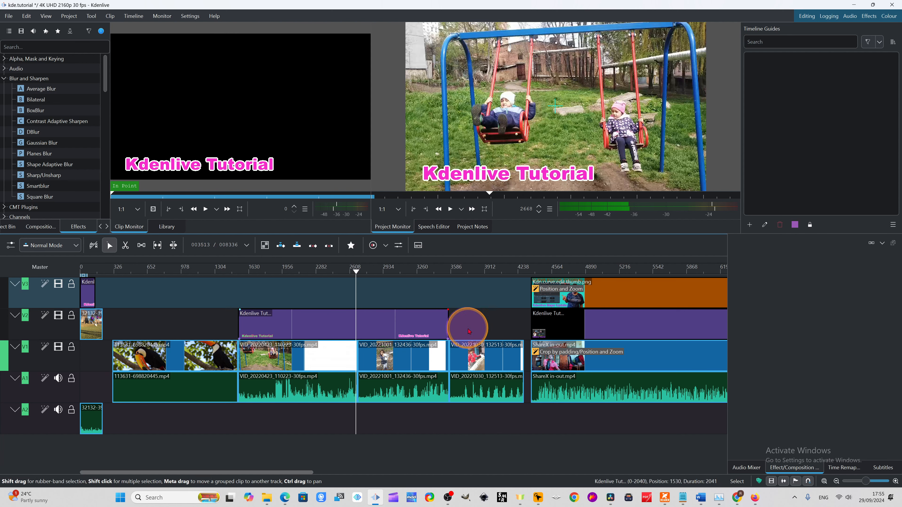
{"action": "left_click_drag", "start_coordinate": [354, 268], "coordinate": [572, 298]}
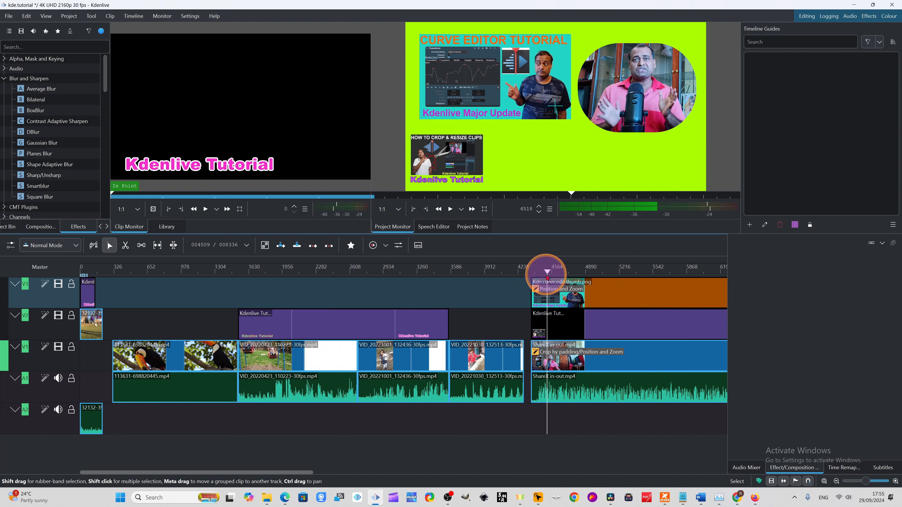
{"action": "left_click_drag", "start_coordinate": [547, 275], "coordinate": [617, 302]}
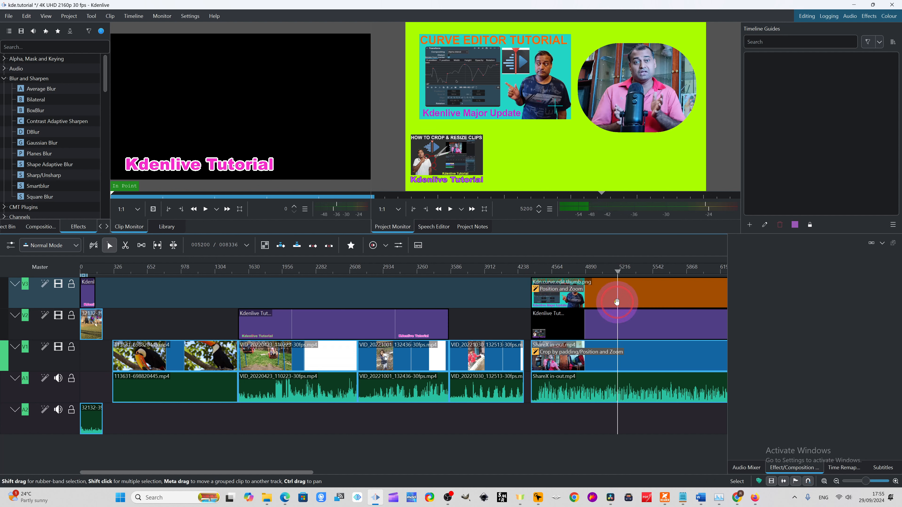